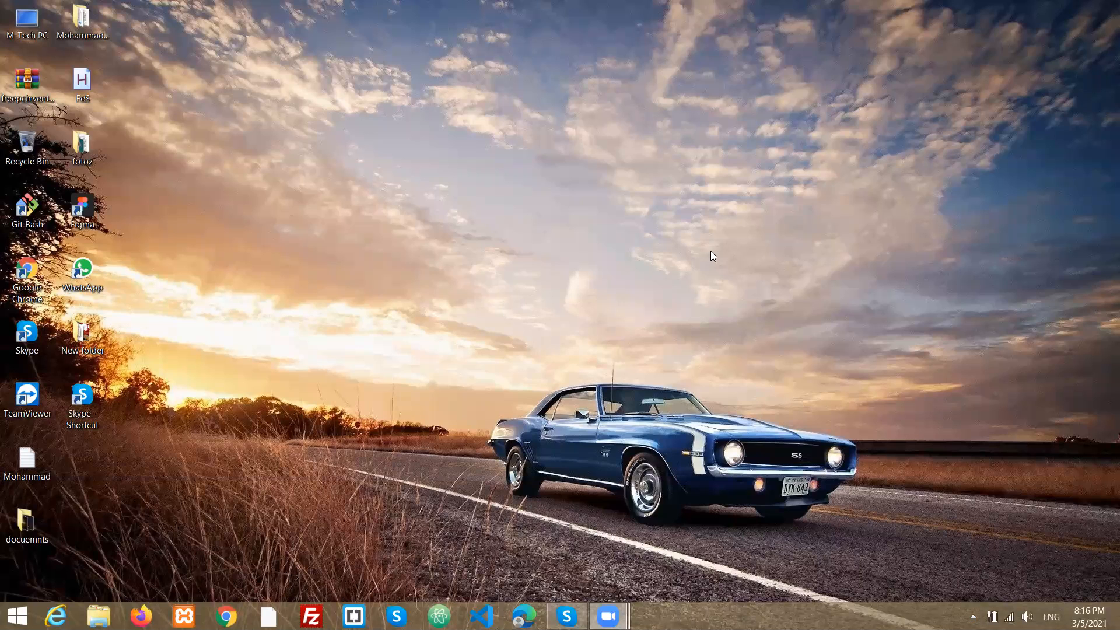
right_click(411, 246)
left_click(485, 285)
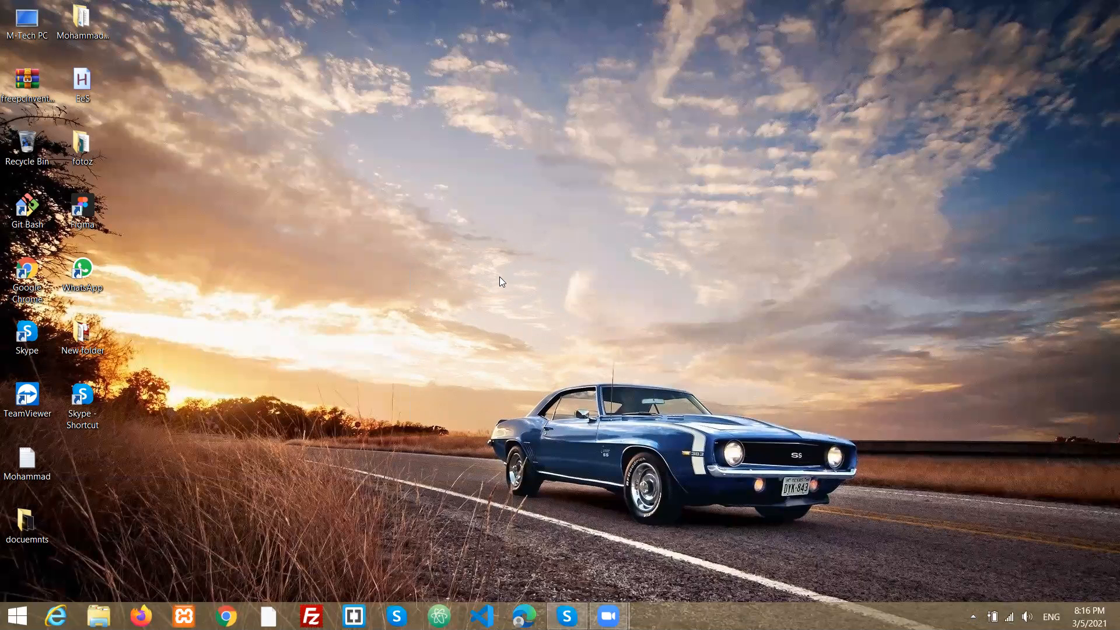
Launch Word 2016 and create a new blank document
key("super")
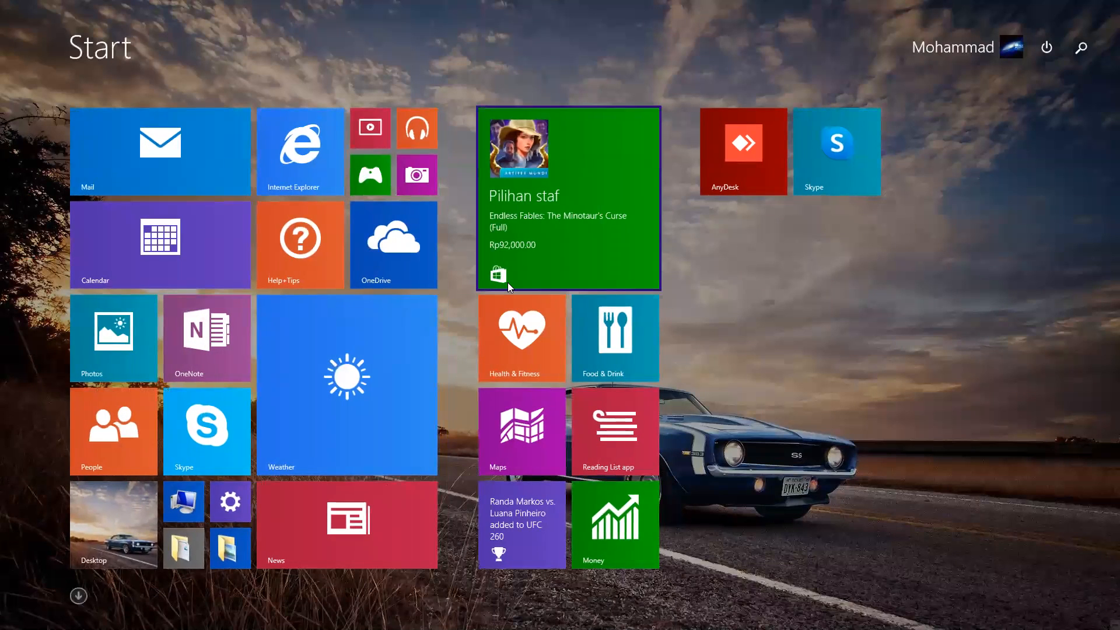
type("word 2016")
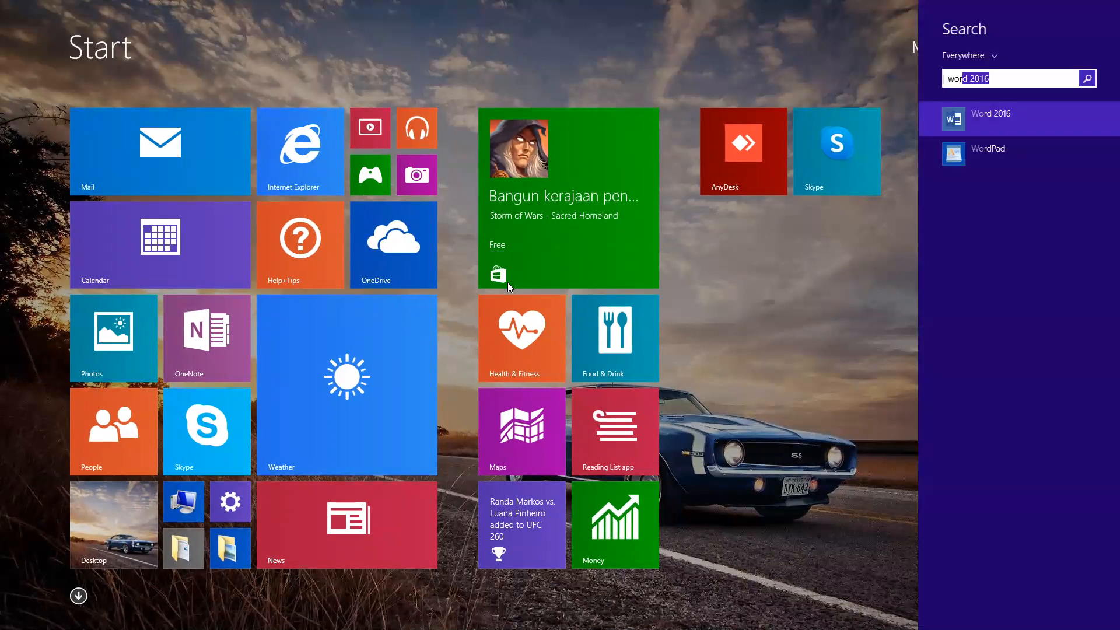
key("Return")
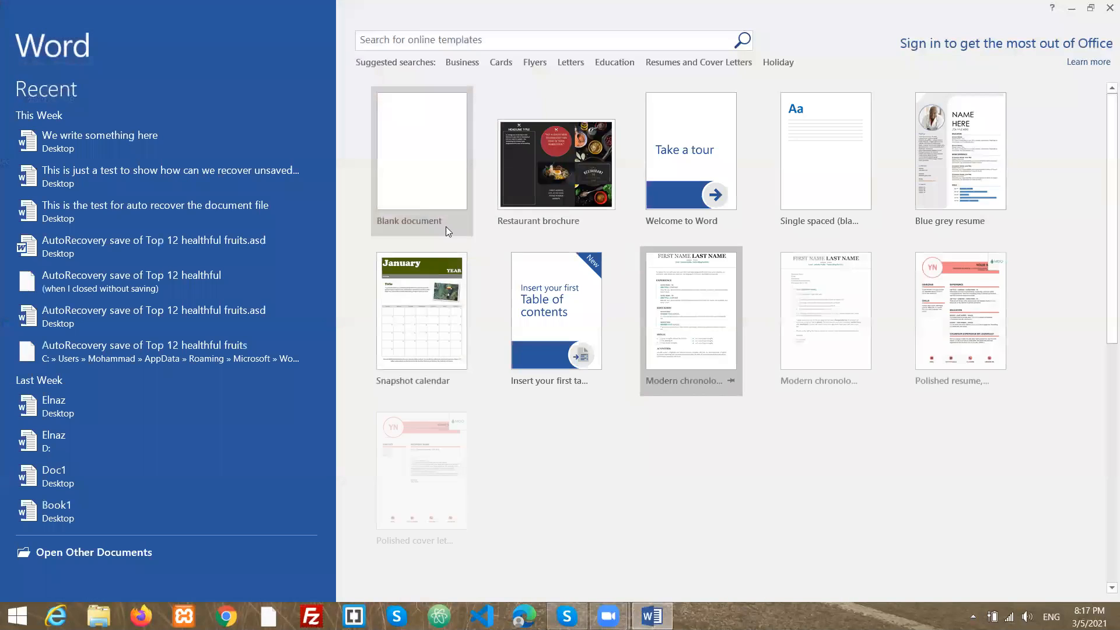
left_click(454, 156)
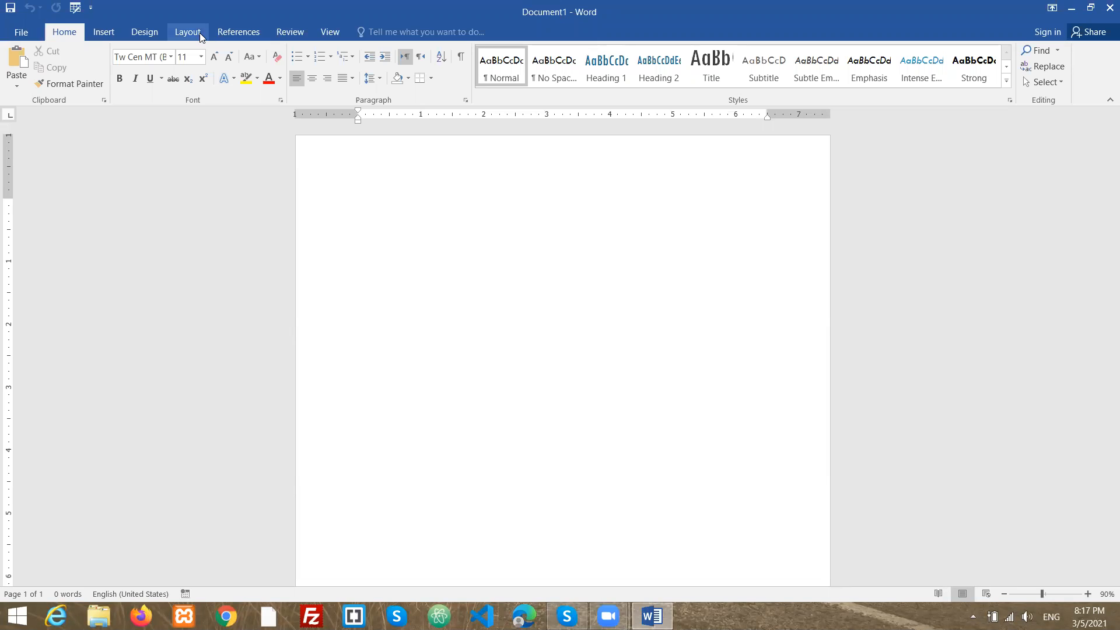
Start a custom text watermark for the document with English (United States) as its language
left_click(140, 31)
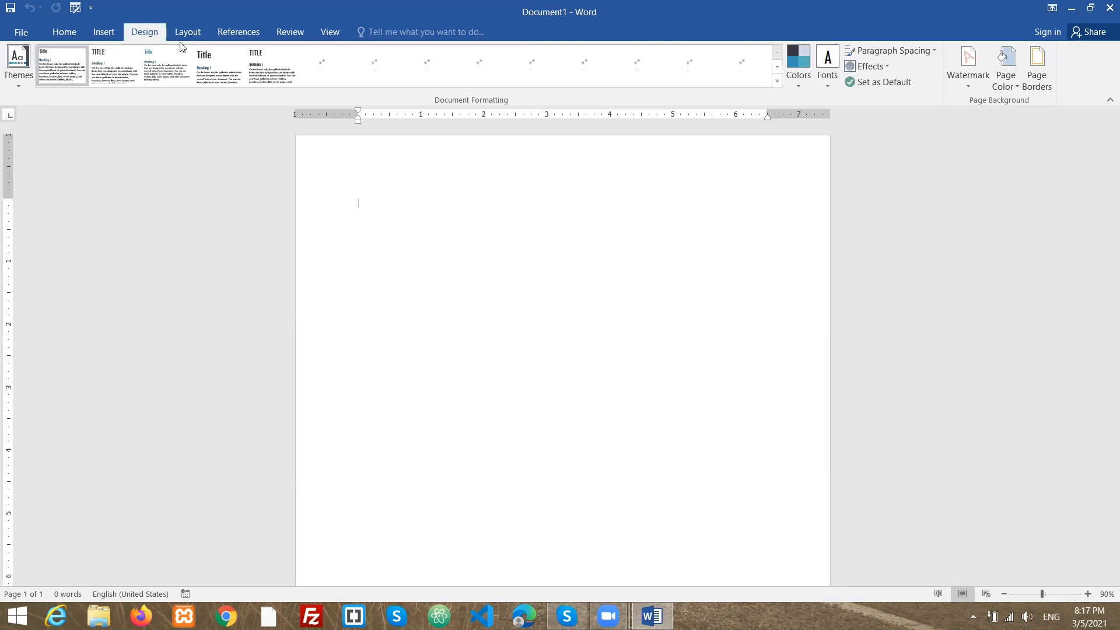
left_click(964, 94)
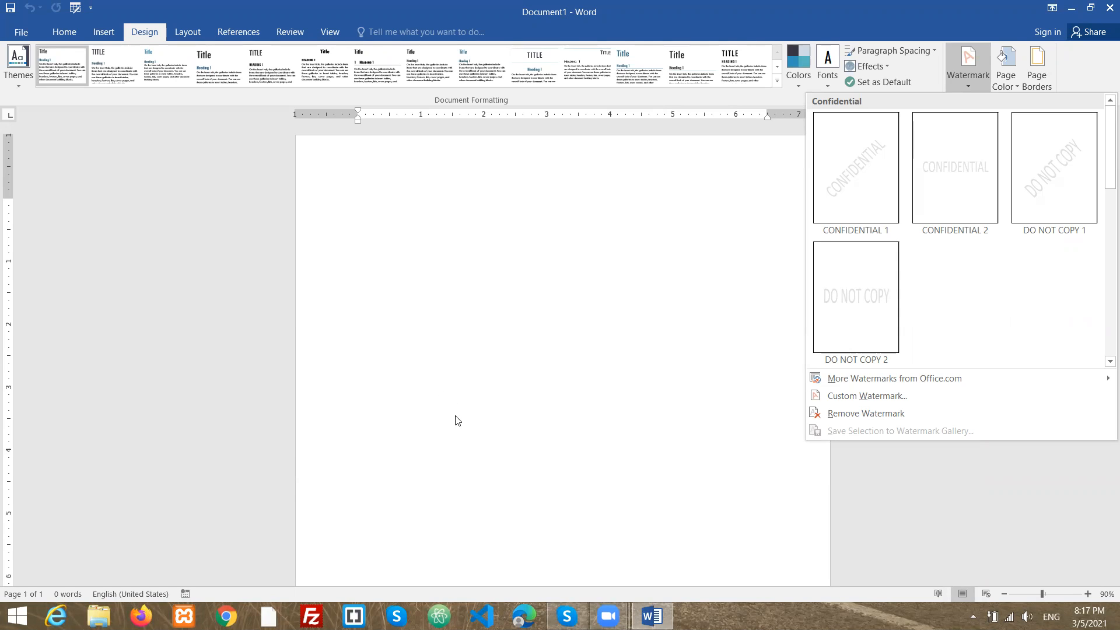
left_click(837, 393)
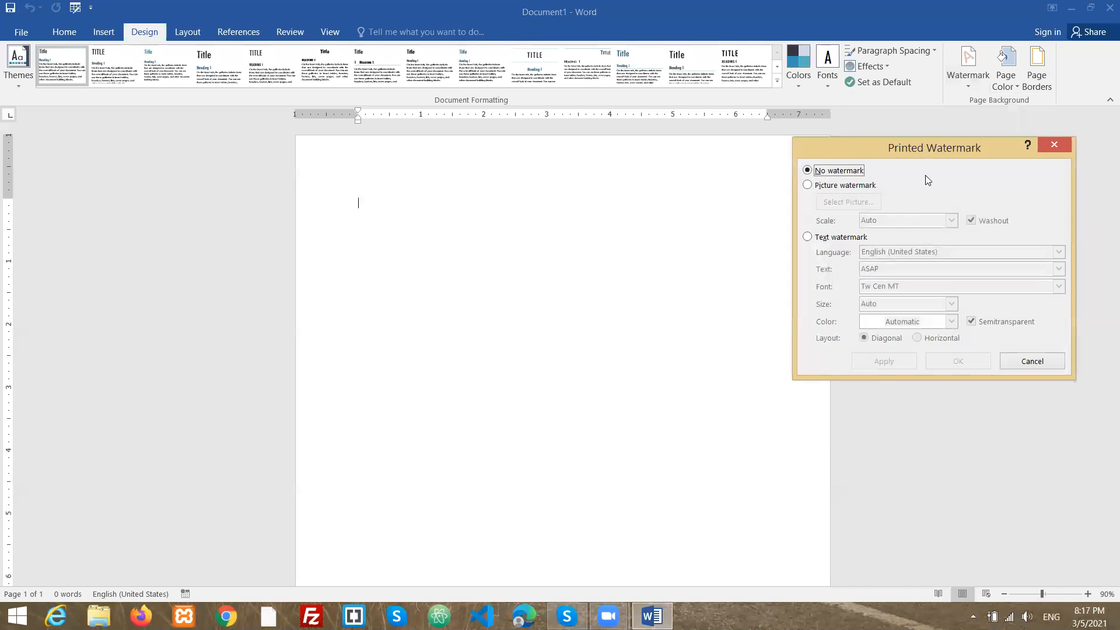
left_click(835, 242)
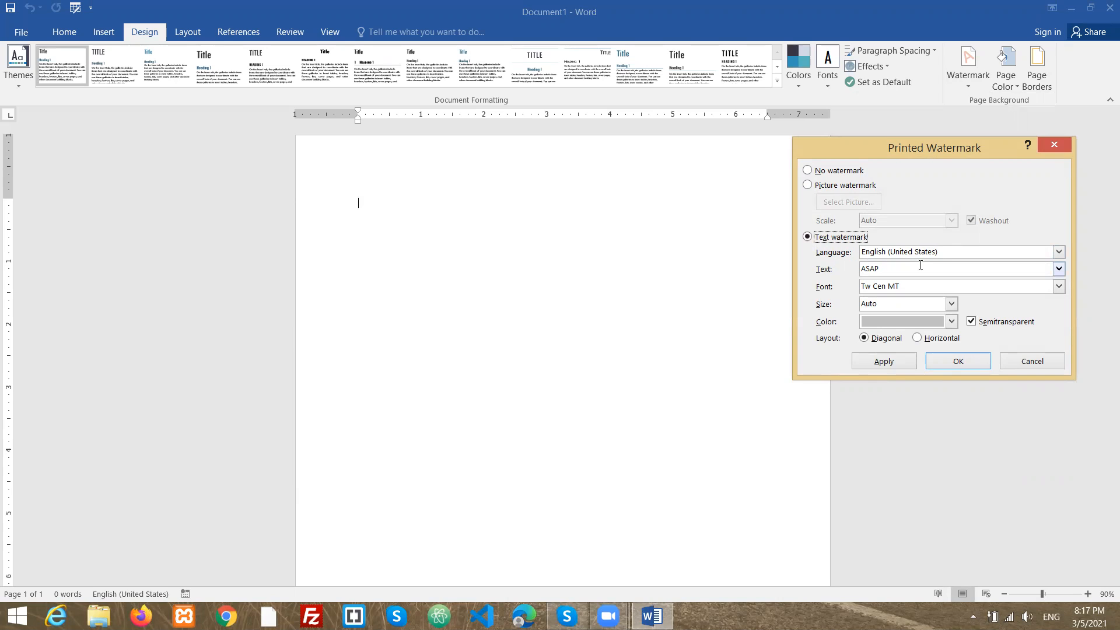
left_click(1061, 251)
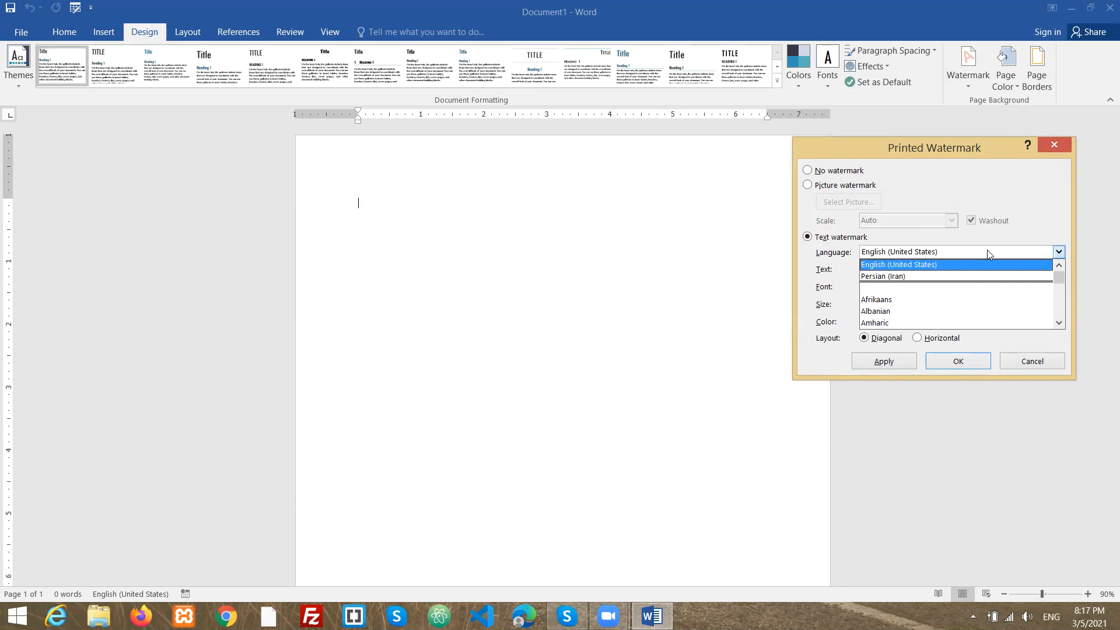
left_click(968, 251)
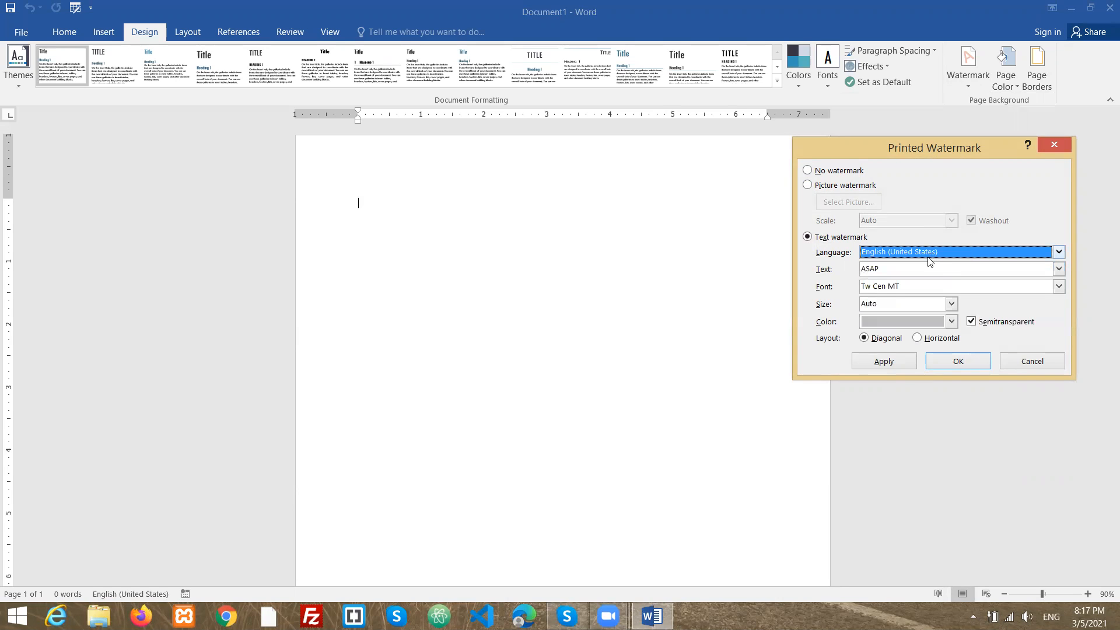
Set the text watermark's color to Ice Blue, Background 2, Darker 75%
left_click(952, 304)
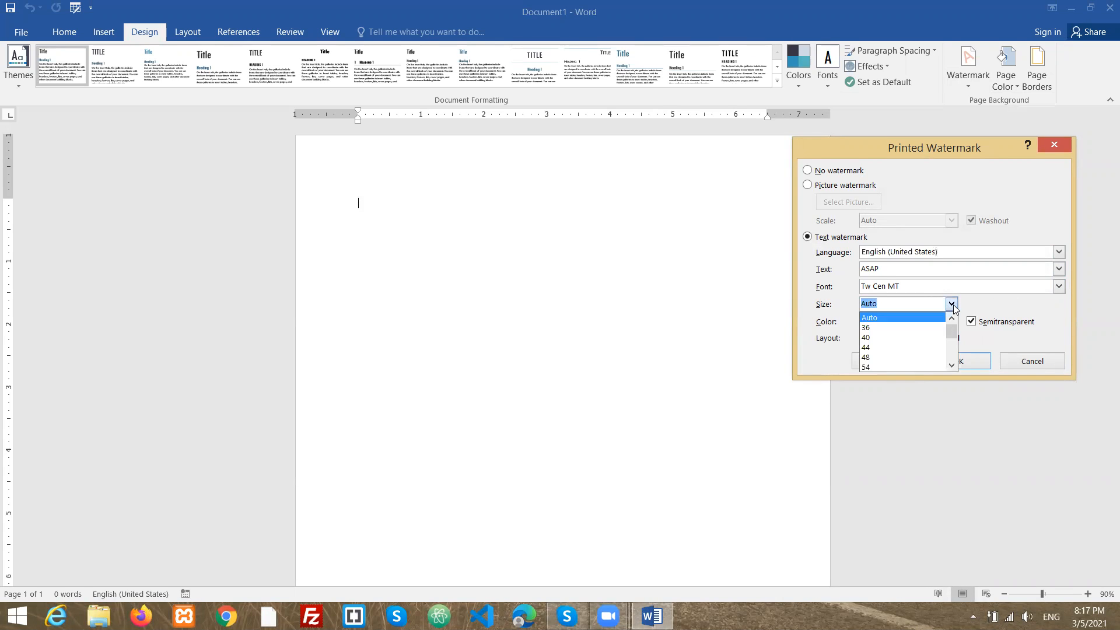
left_click(952, 305)
left_click(952, 322)
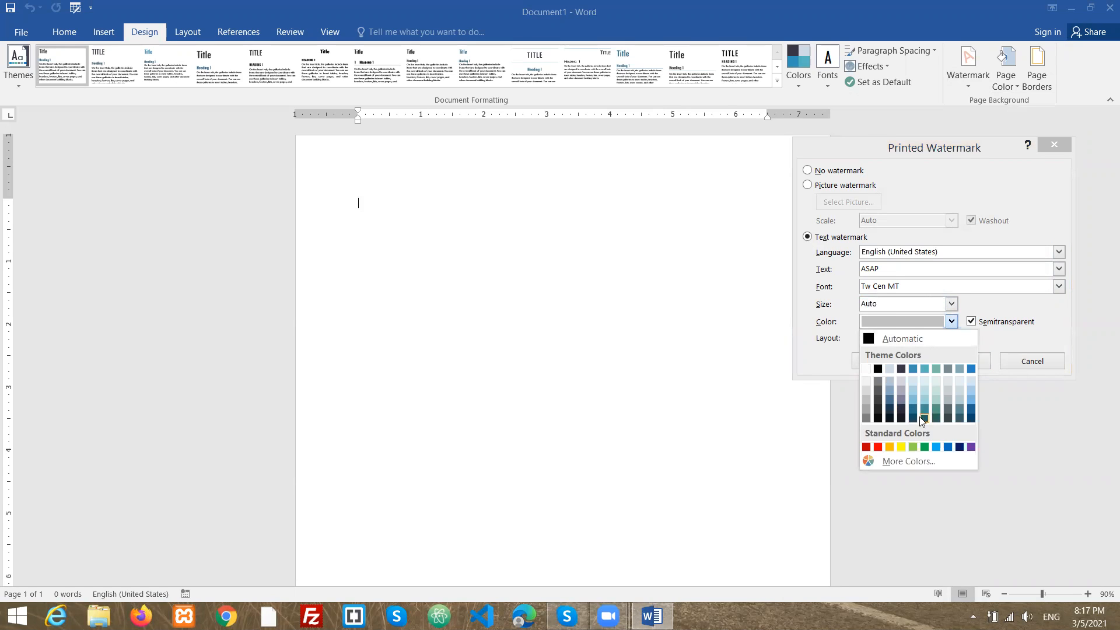
left_click(892, 409)
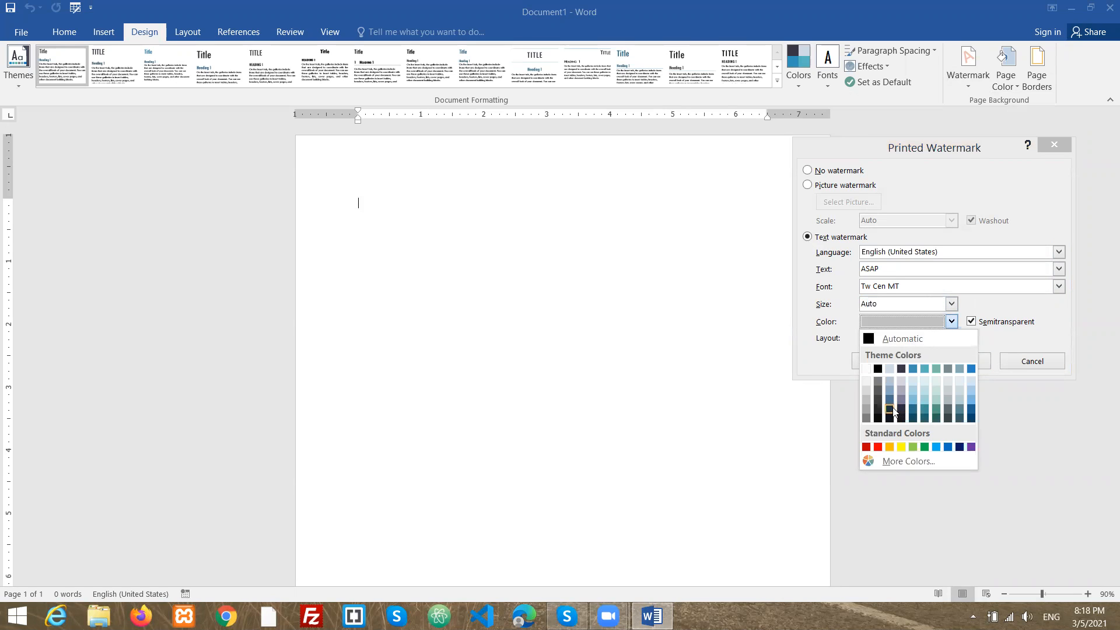
left_click(951, 322)
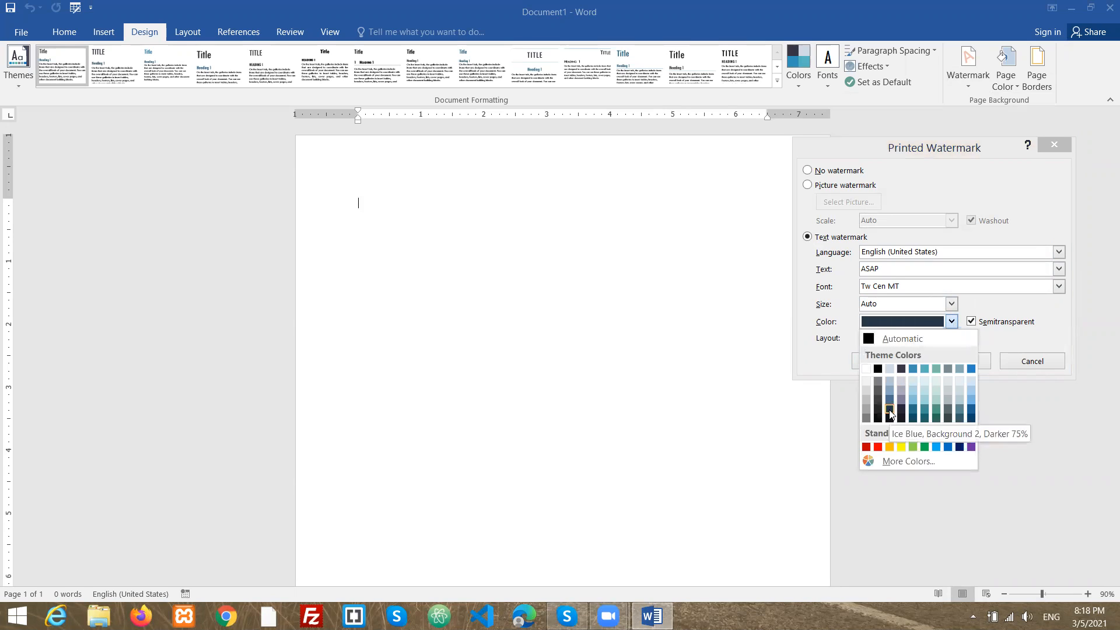
left_click(1046, 336)
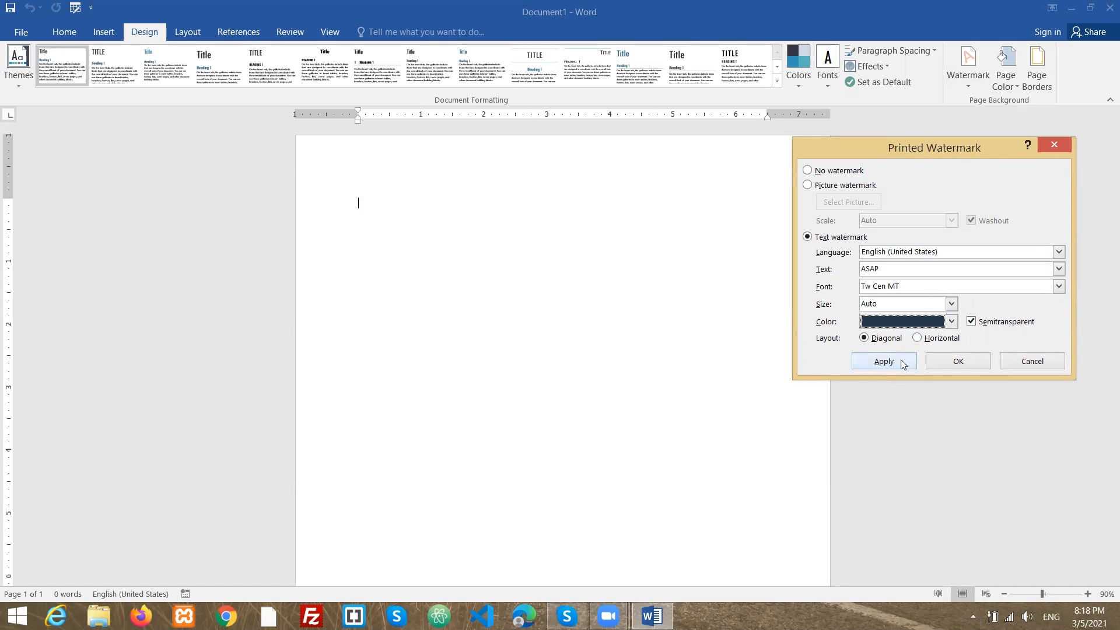
Replace the watermark text with "M-Tech", apply it to the page and close the watermark settings
double_click(897, 272)
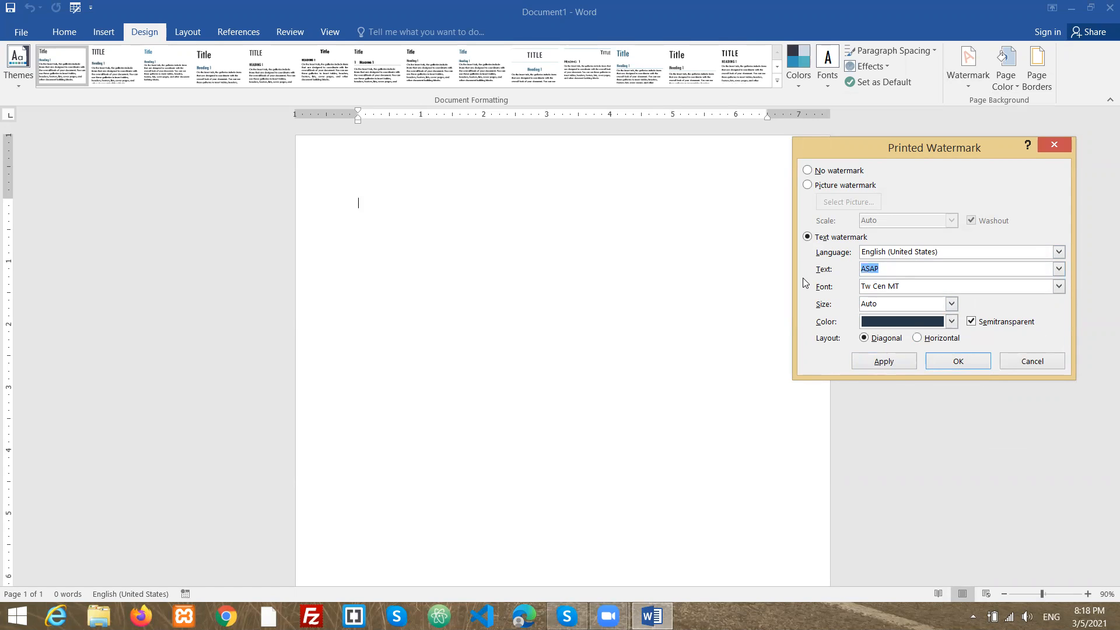
type("M_Tech")
key("BackSpace")
key("BackSpace")
key("BackSpace")
key("BackSpace")
type("-Tech")
left_click(884, 361)
left_click(1040, 362)
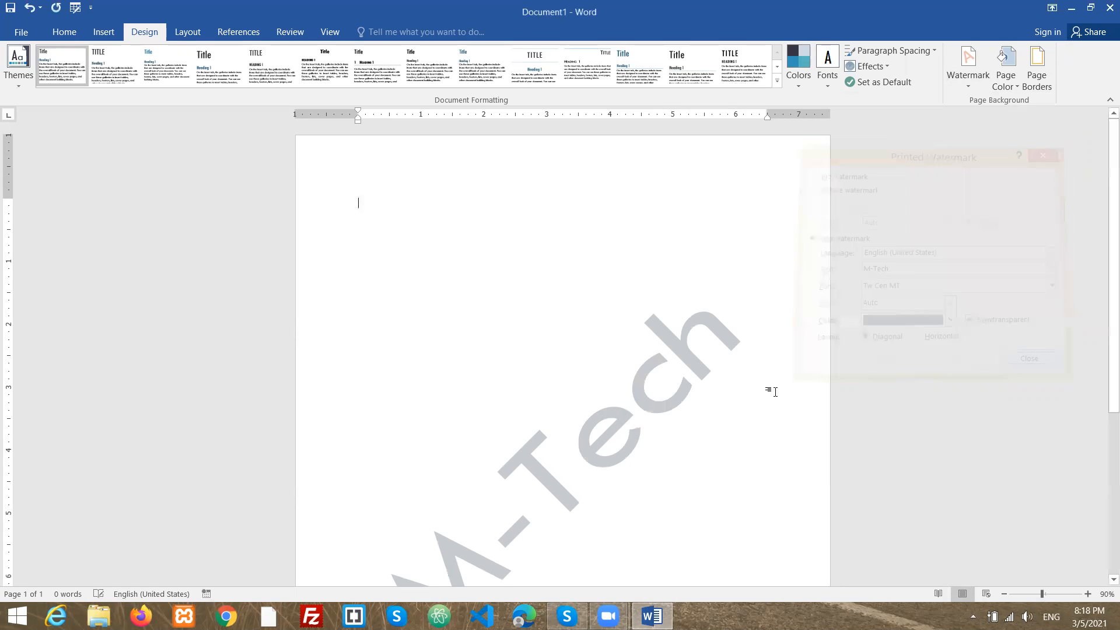
Generate sample paragraphs at the start of the document with =rand()
scroll(774, 391, "down", 1)
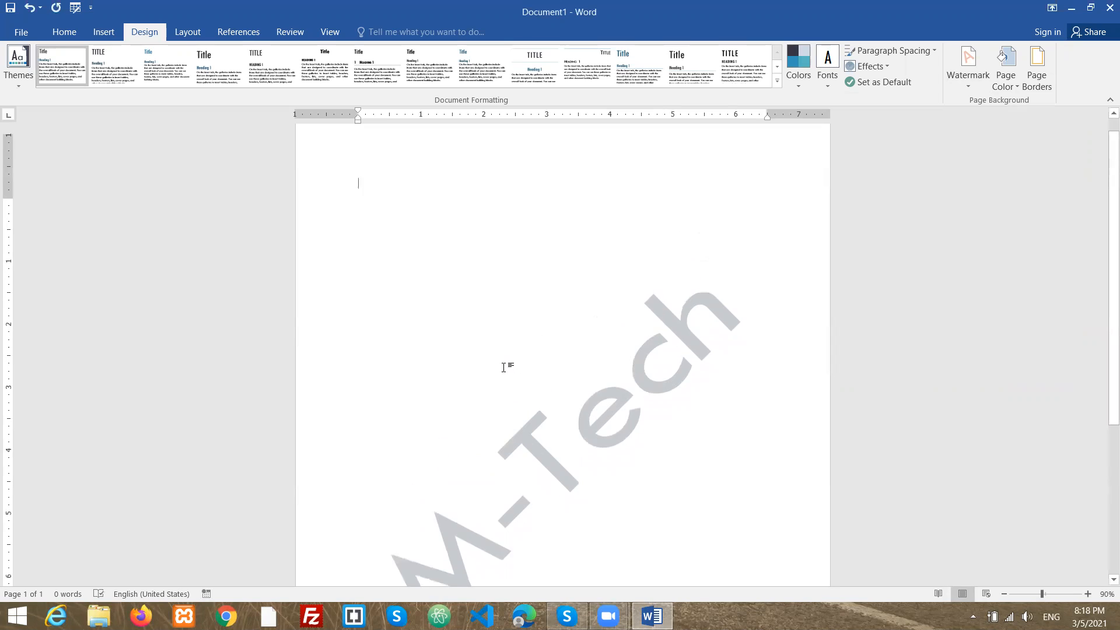
scroll(504, 256, "up", 1)
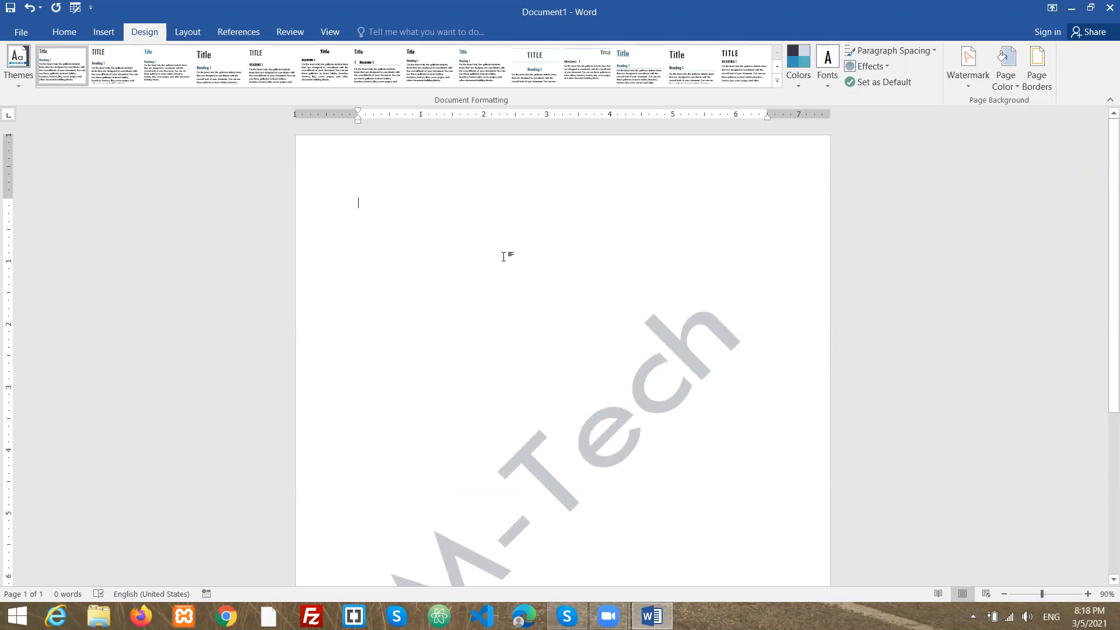
type("=")
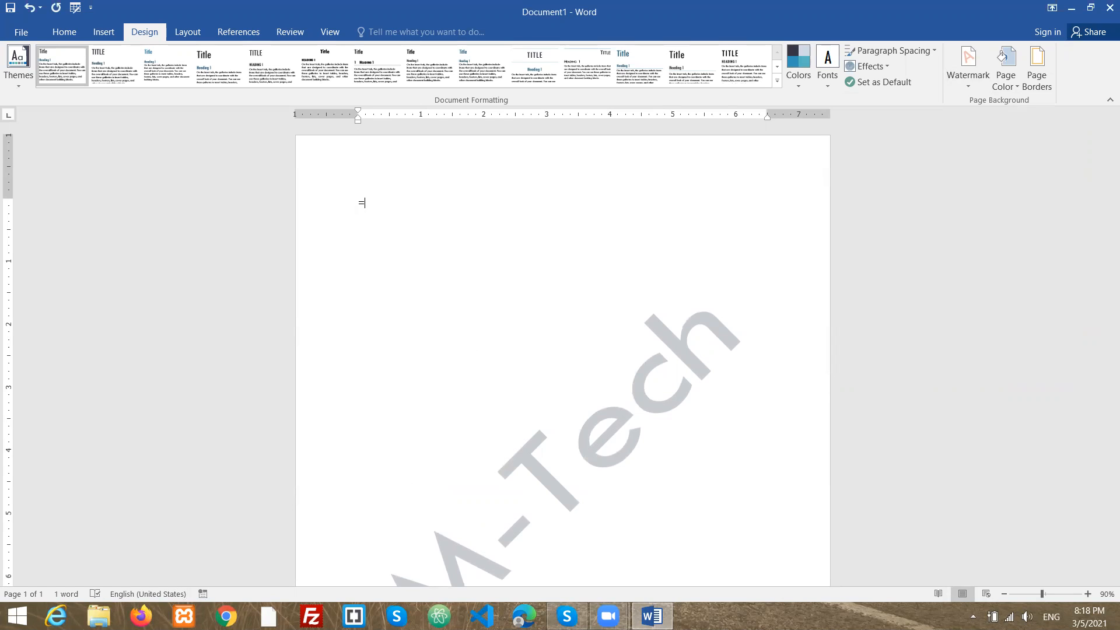
type("rand()")
key("Return")
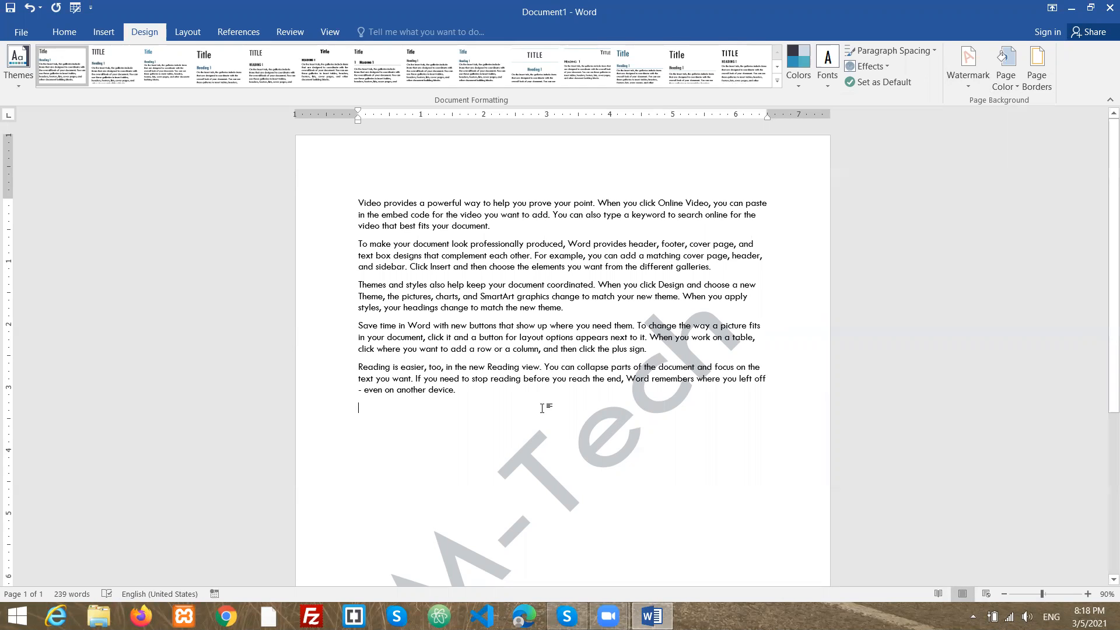
Copy all the sample paragraphs and paste a second set below the existing text
key("ctrl+a")
key("ctrl+c")
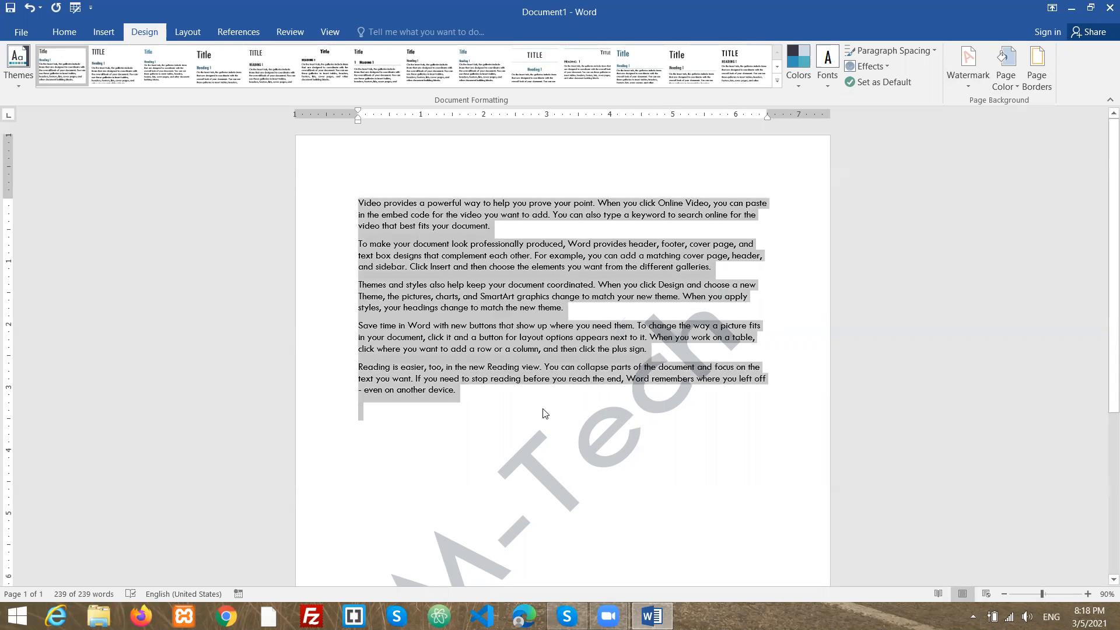
left_click(497, 408)
key("ctrl+v")
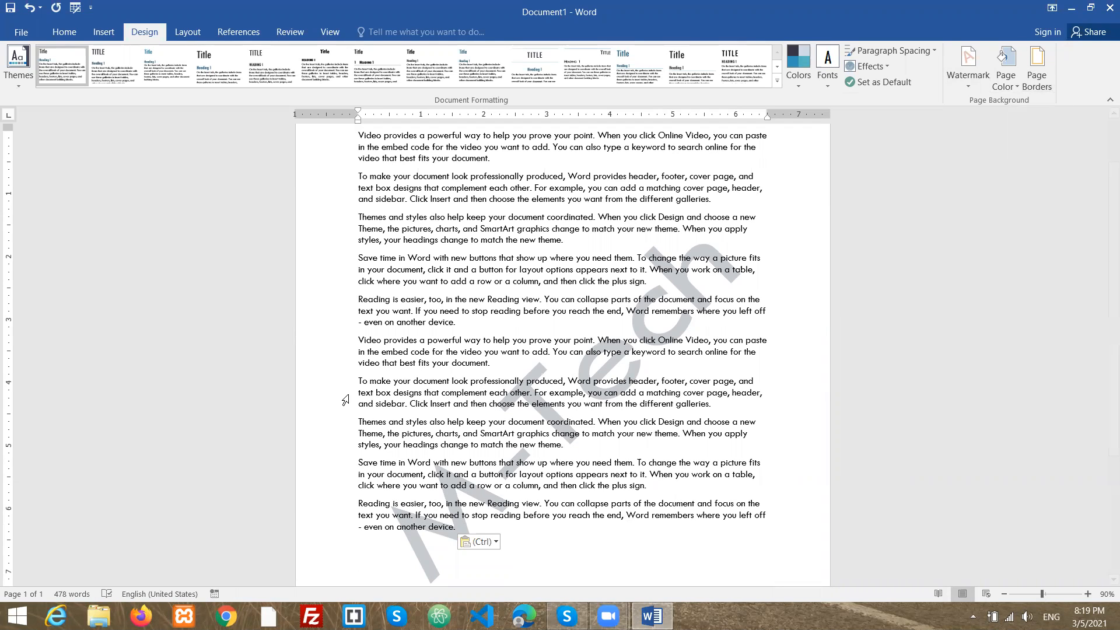
Switch to Google Chrome and search Google Images for "company logo.png"
left_click(226, 617)
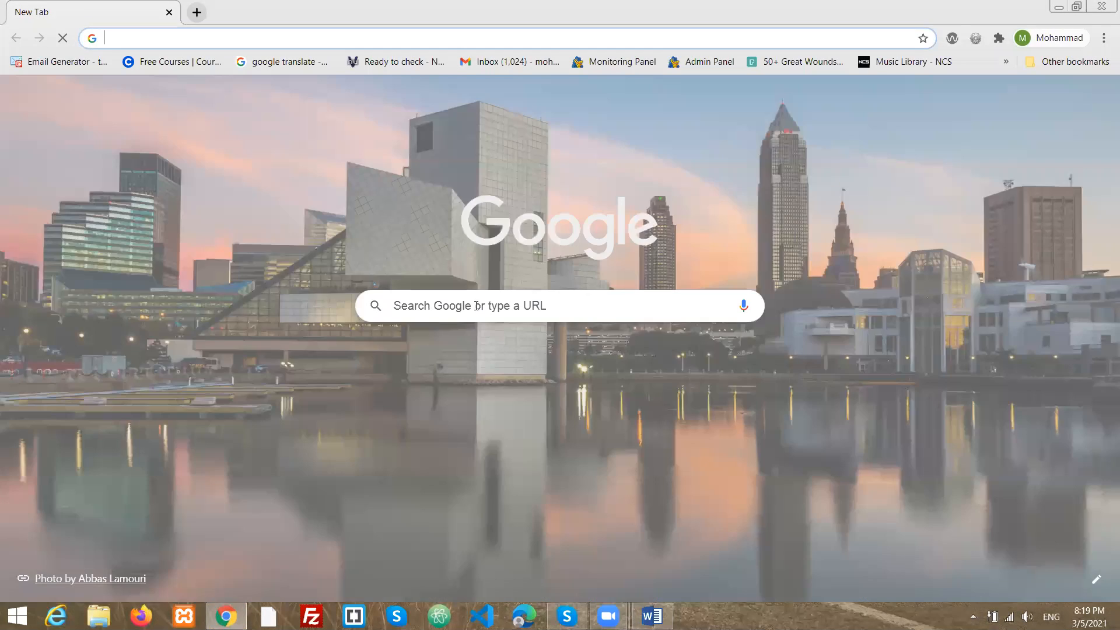
left_click(475, 305)
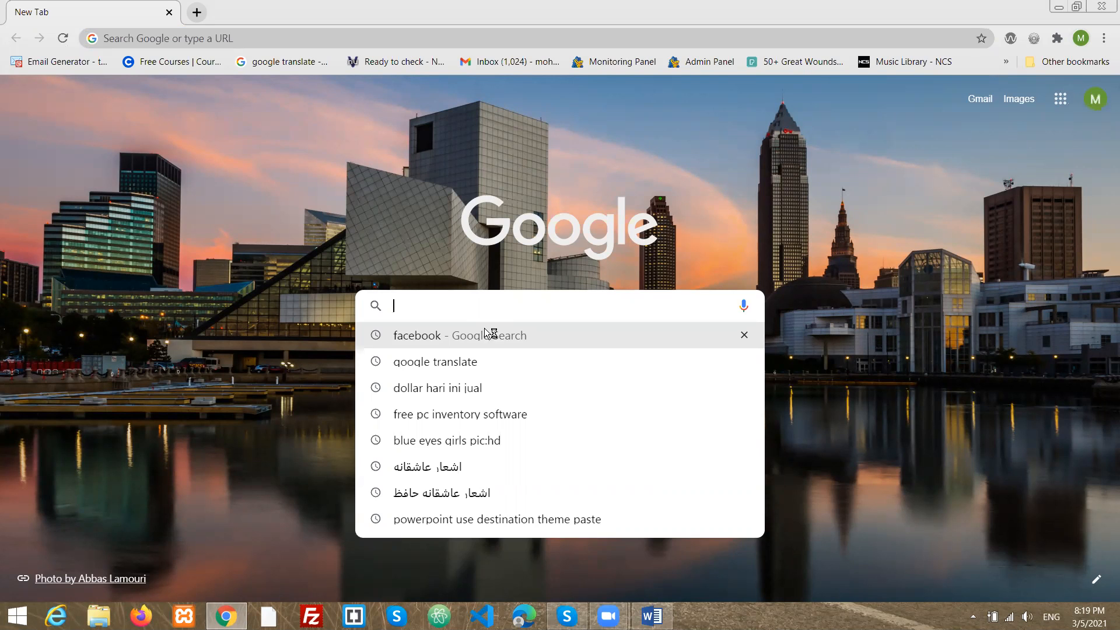
type("company ")
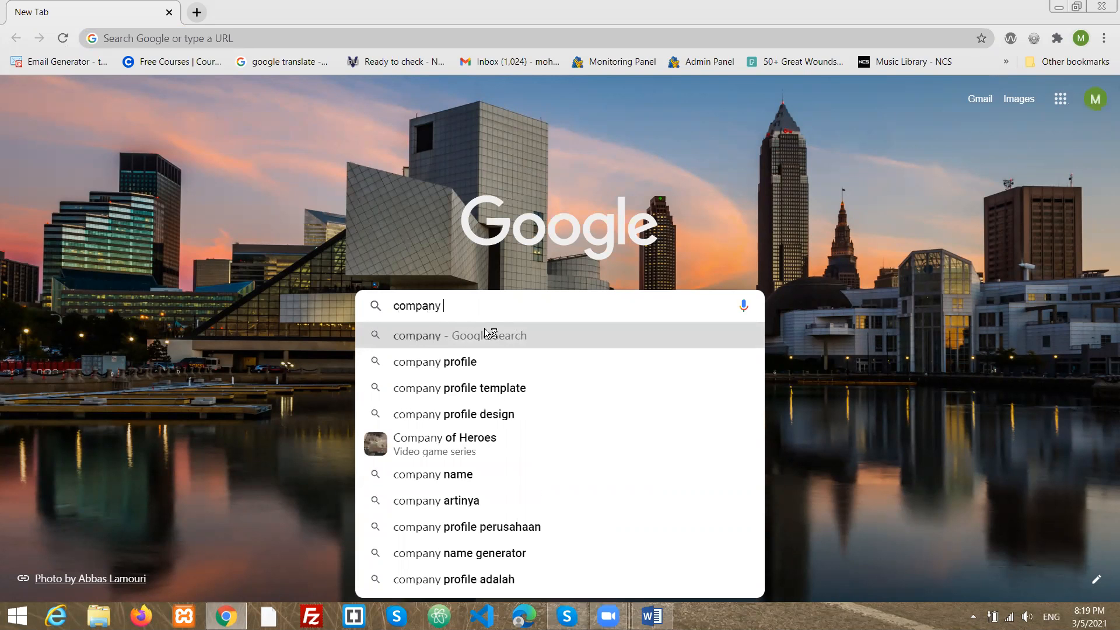
type("logo.")
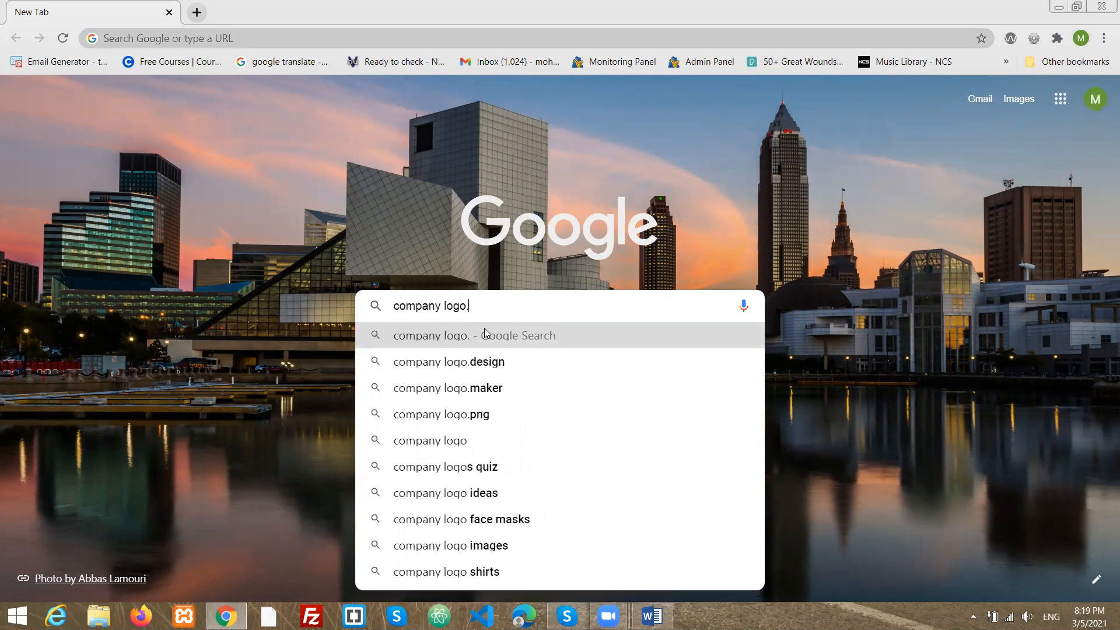
type("png")
key("Return")
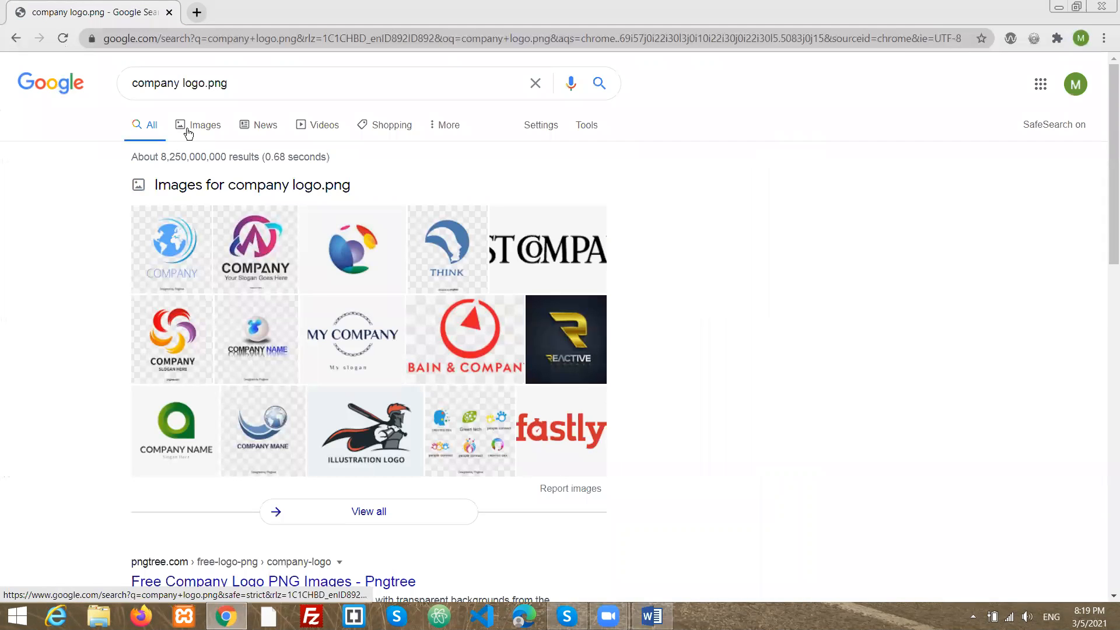
left_click(203, 130)
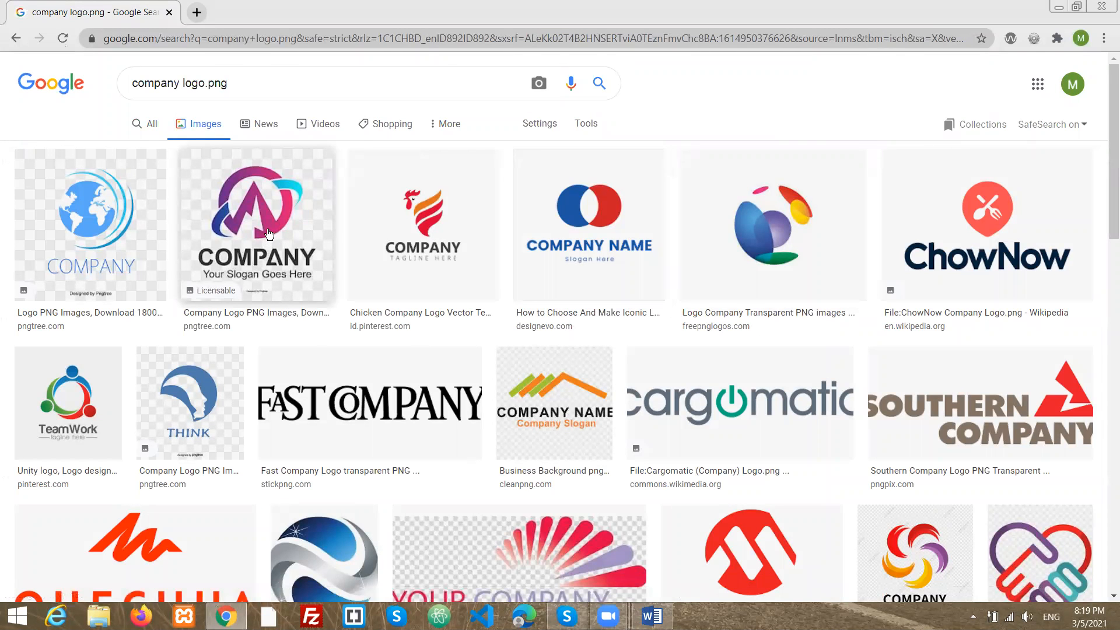
Browse the related logo images and open the preview of the red pencil-shaped house logo labelled "company"
left_click(268, 234)
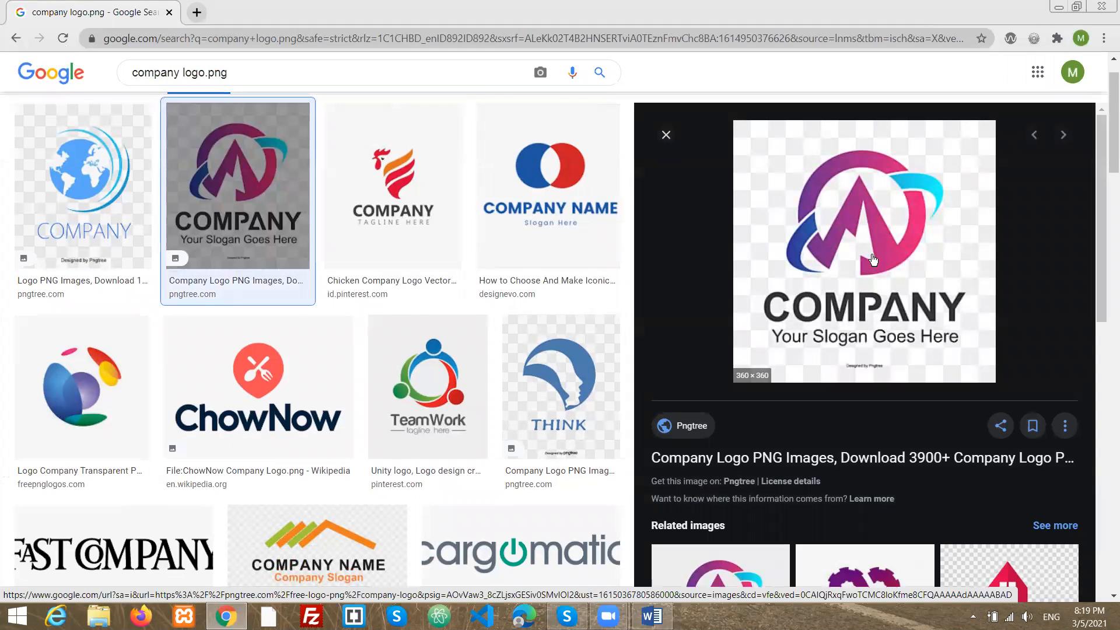
scroll(892, 306, "down", 1)
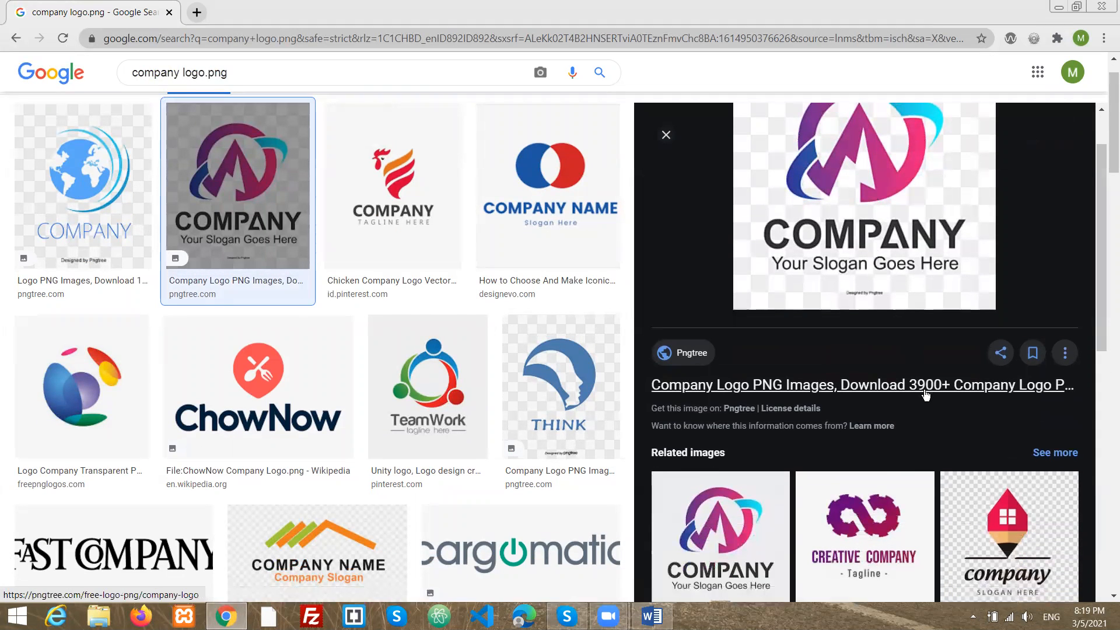
scroll(921, 402, "down", 2)
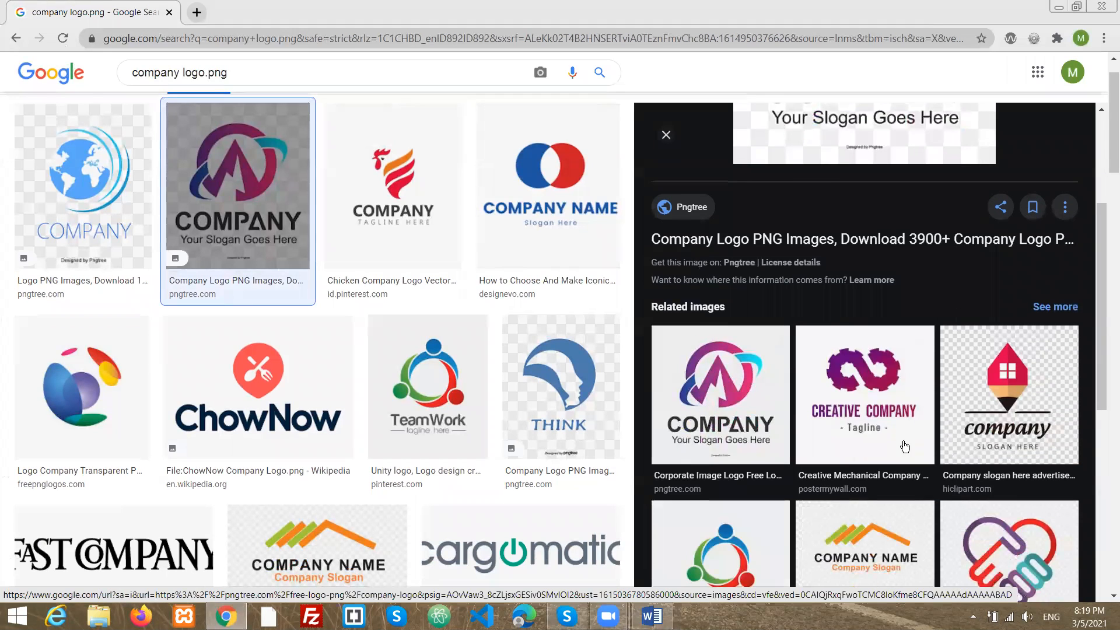
scroll(905, 447, "down", 3)
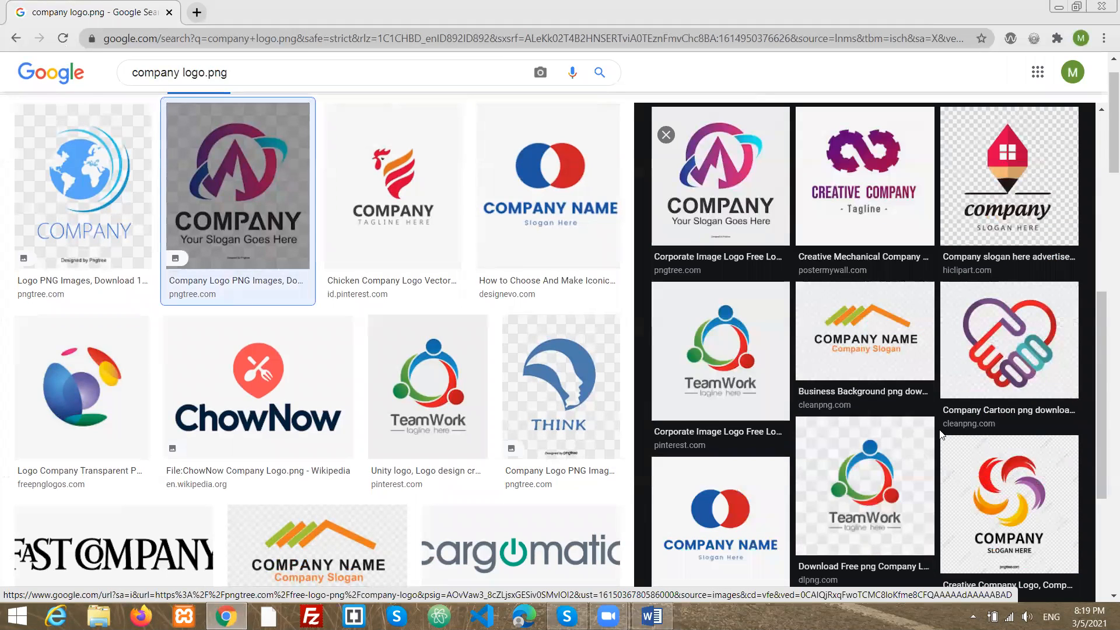
left_click(991, 199)
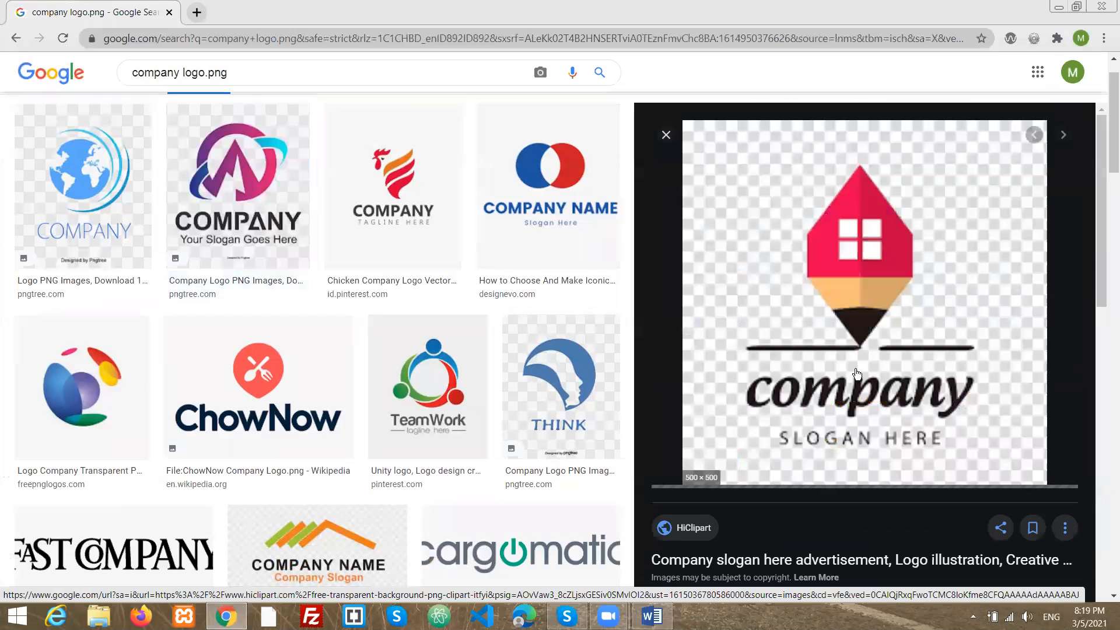
Save the red pencil-house company logo image to the Desktop as a JPEG named logo
scroll(942, 309, "down", 3)
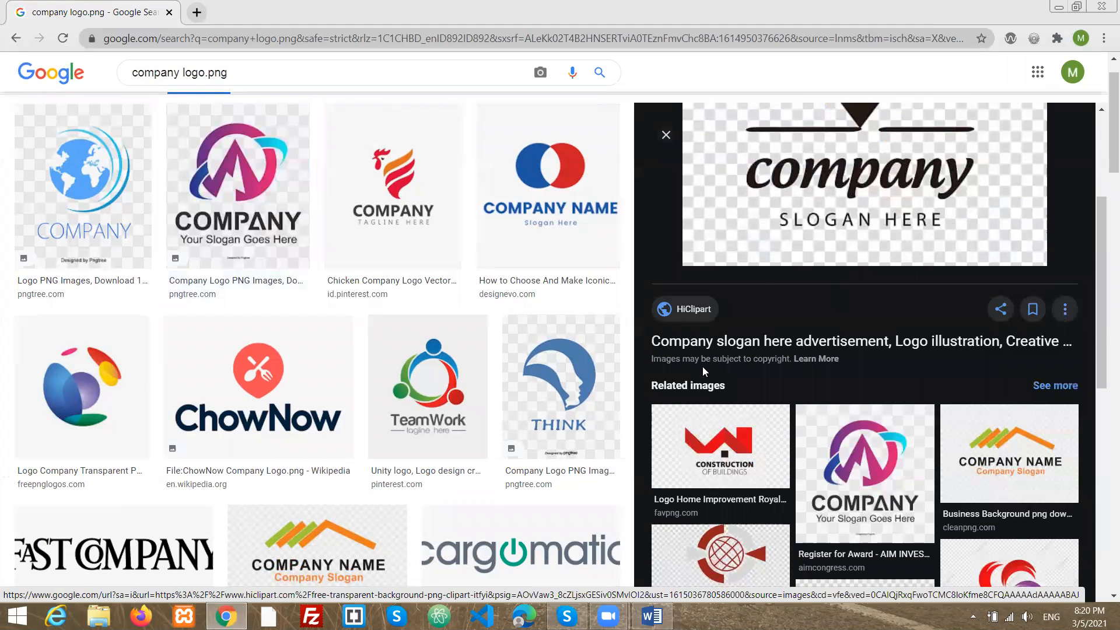
right_click(789, 199)
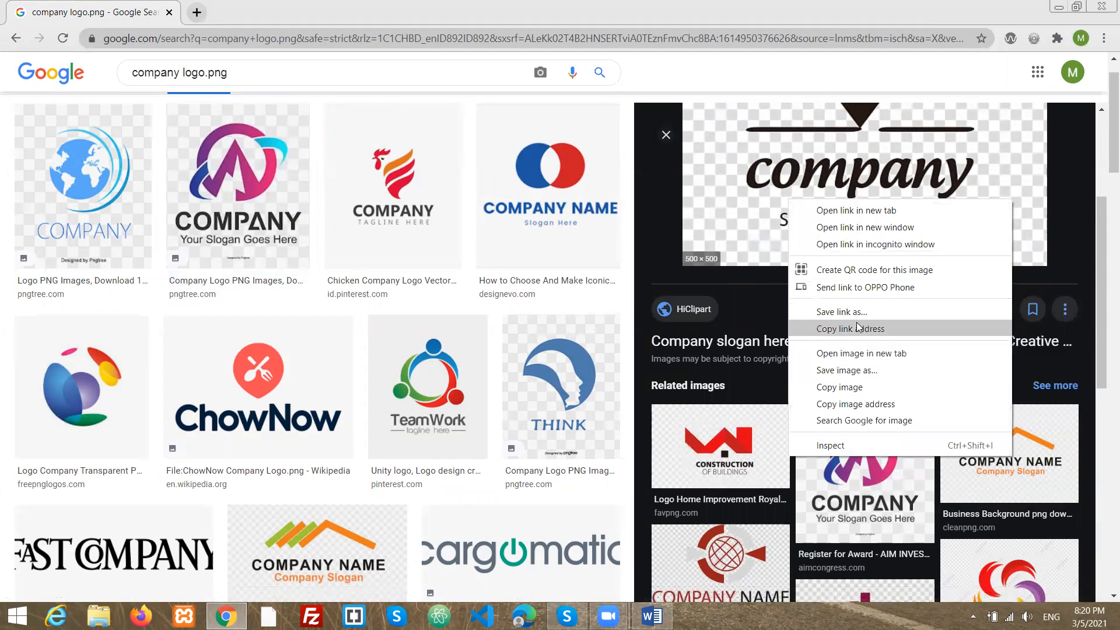
left_click(844, 370)
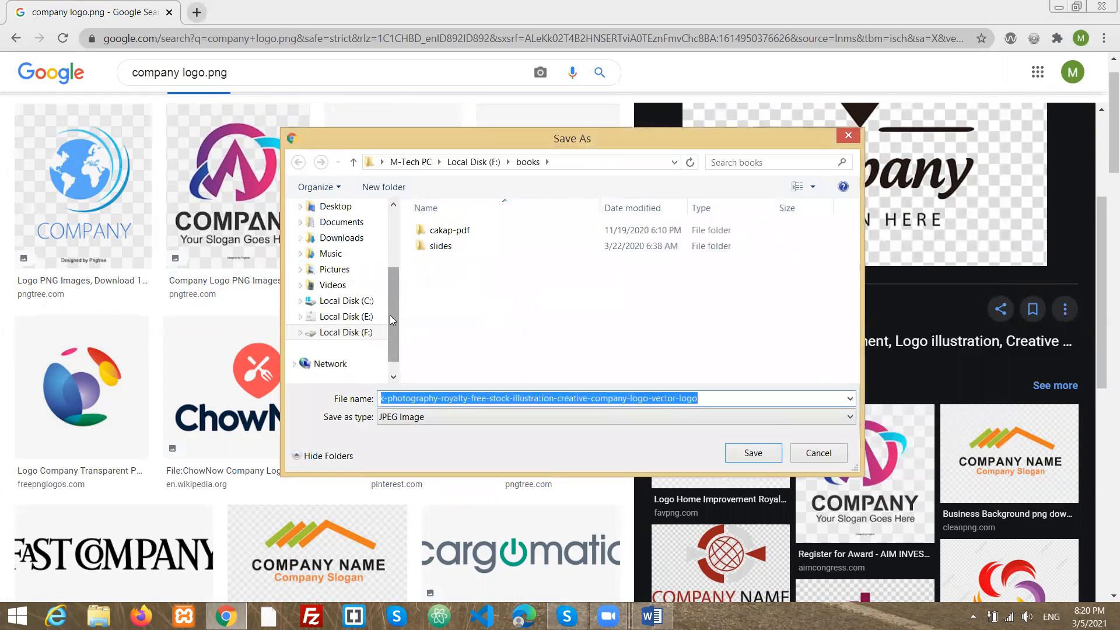
left_click_drag(391, 315, 392, 210)
left_click(336, 228)
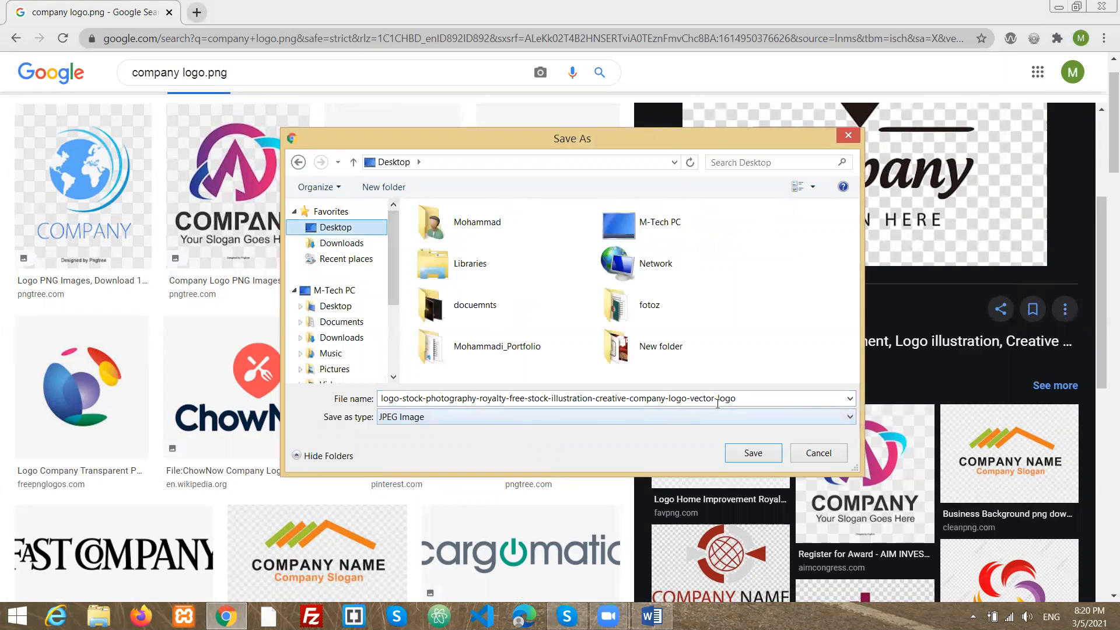
left_click(764, 398)
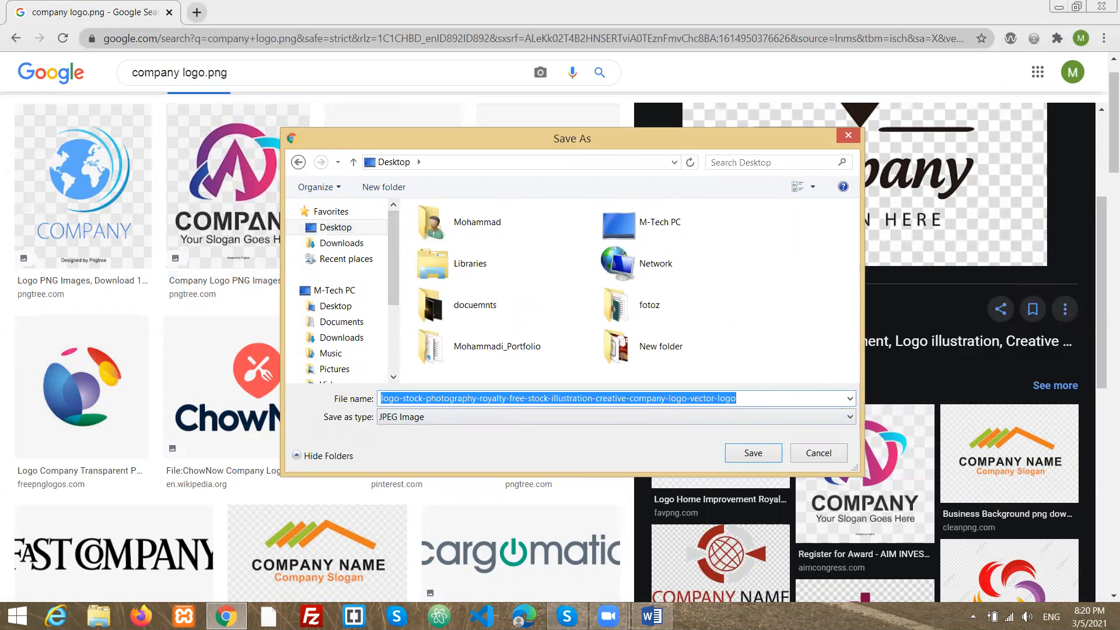
type("logo")
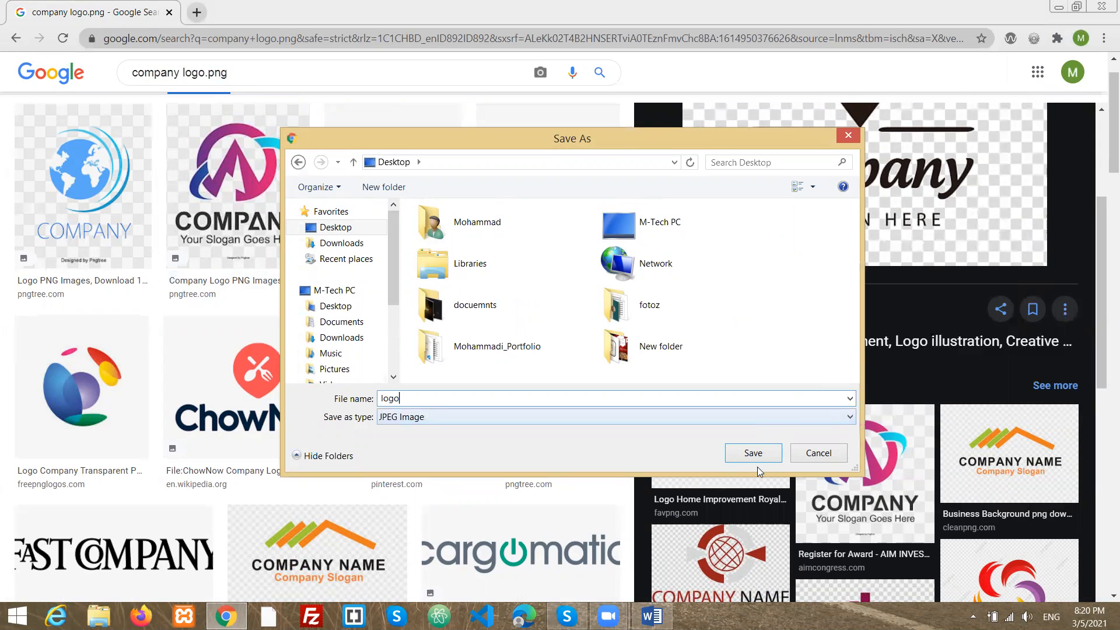
left_click(752, 450)
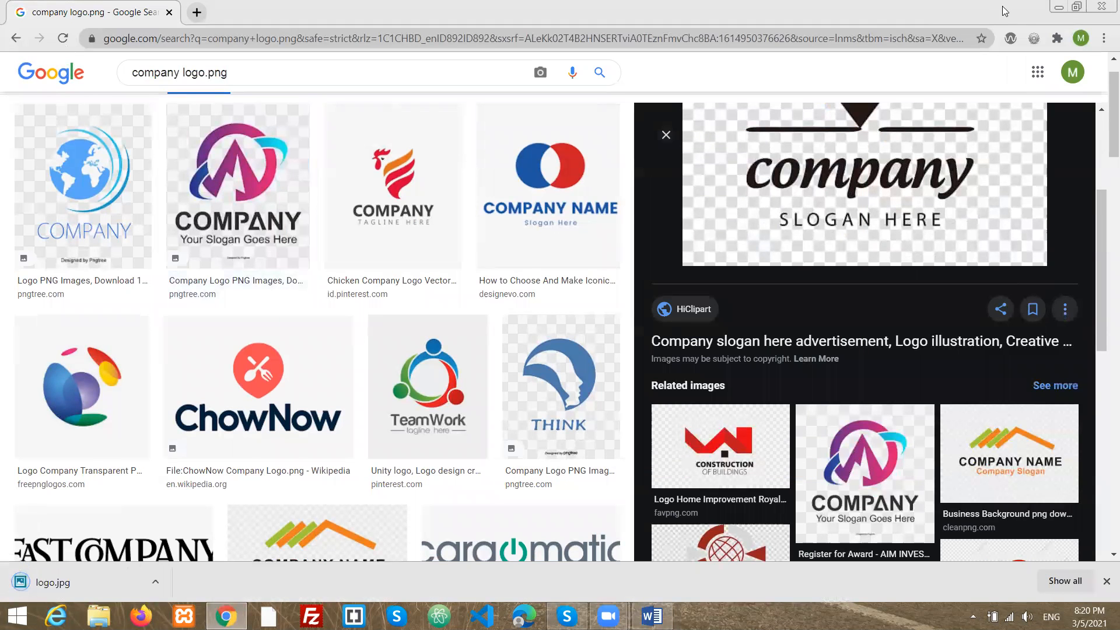
Switch back to Word and replace the M-Tech text watermark with a picture watermark using the logo file from the Desktop
left_click(1058, 7)
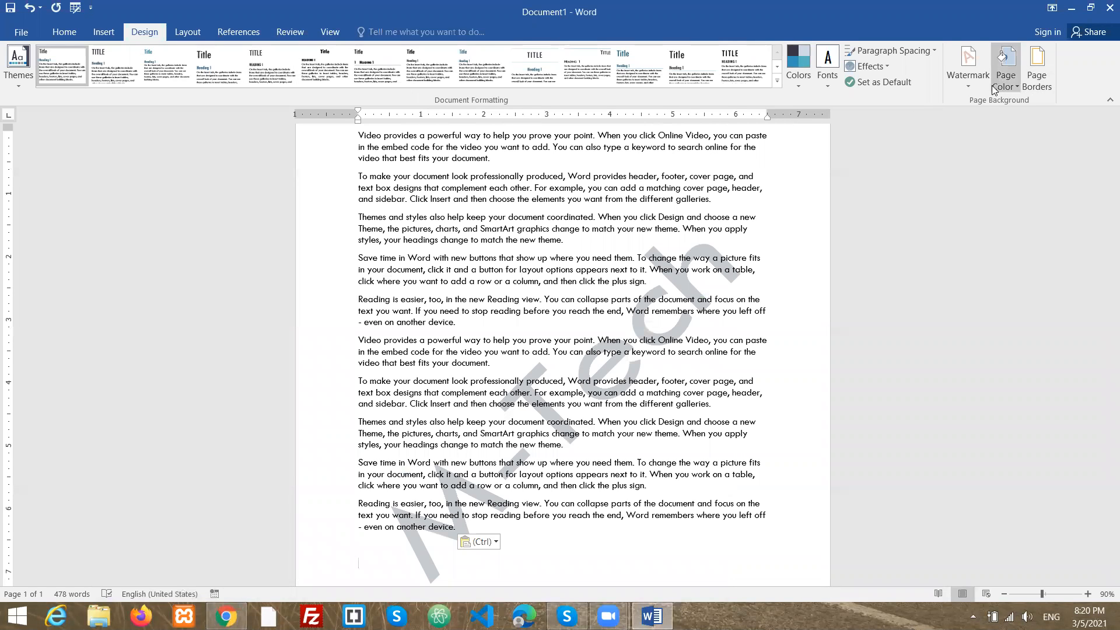
left_click(969, 73)
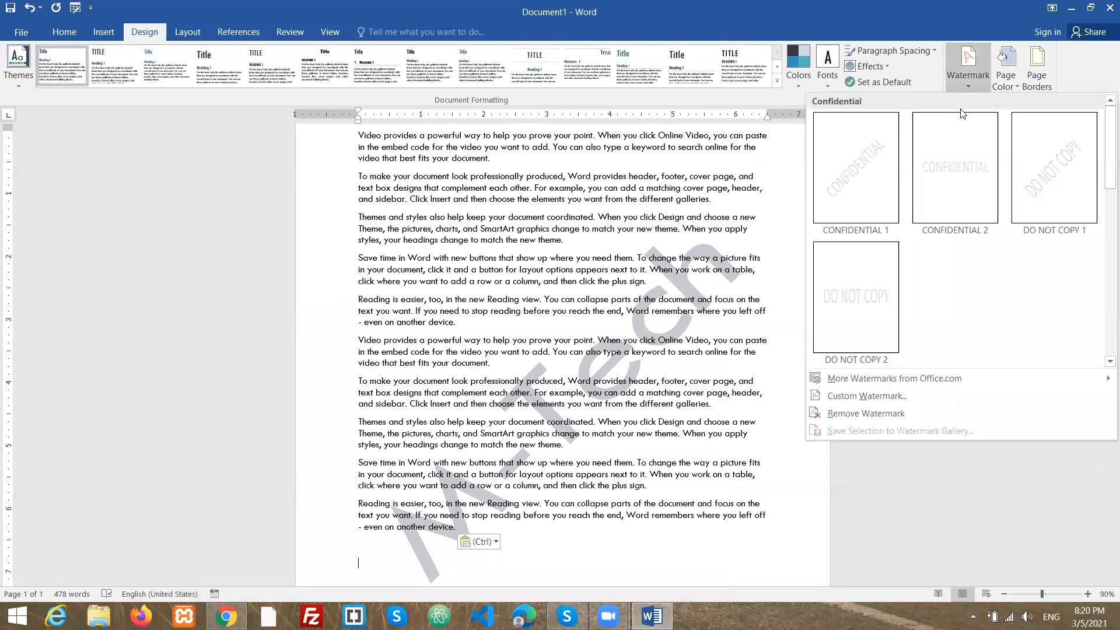
left_click(855, 395)
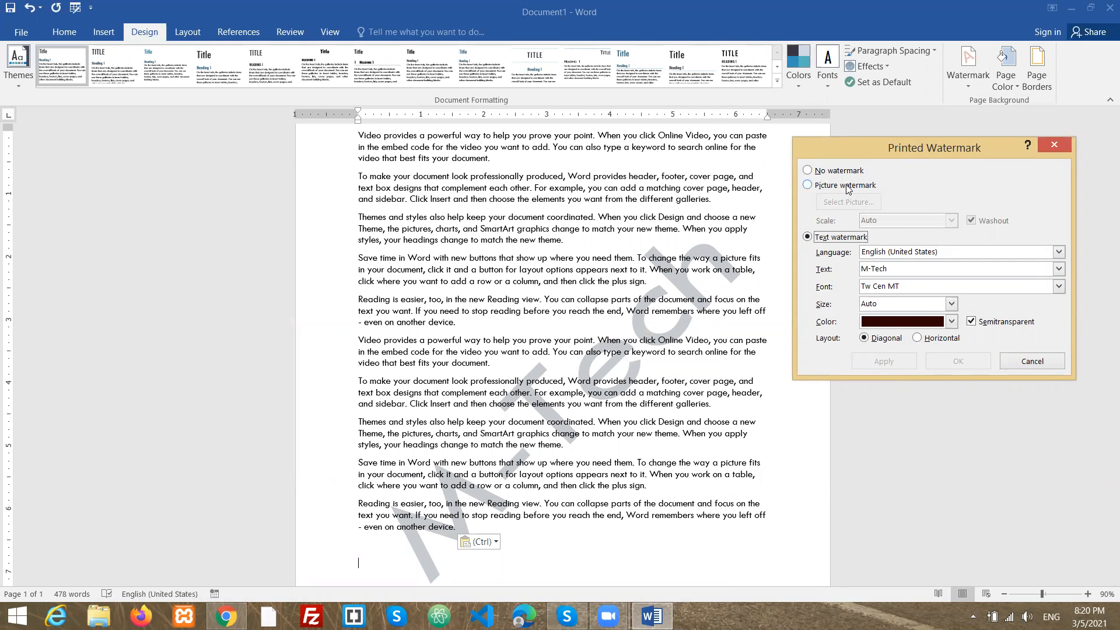
left_click(845, 186)
left_click(842, 208)
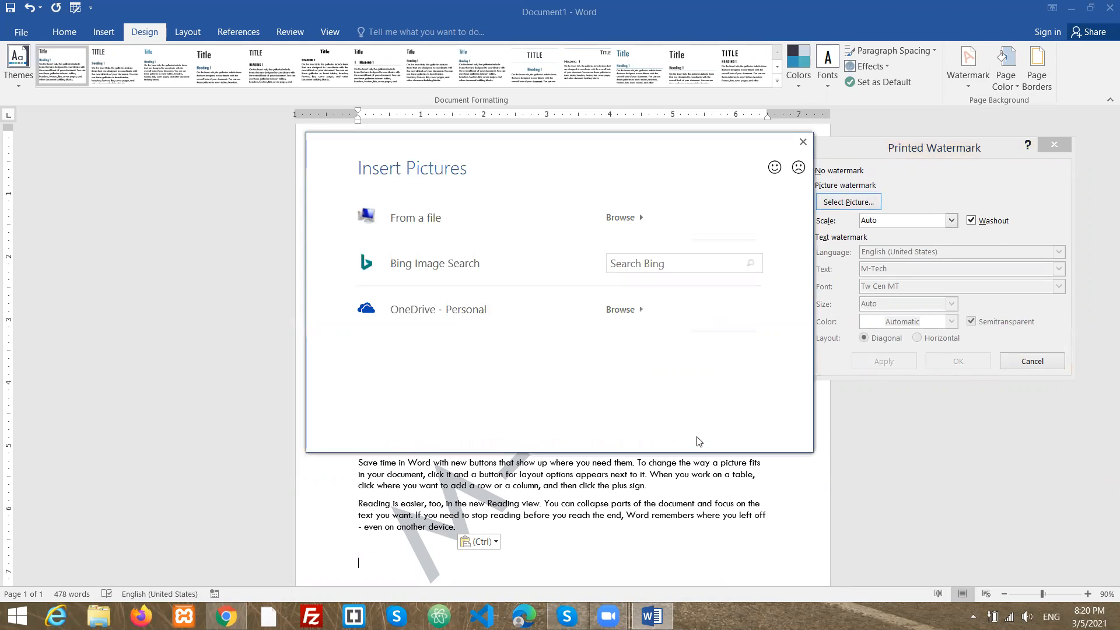
left_click(639, 213)
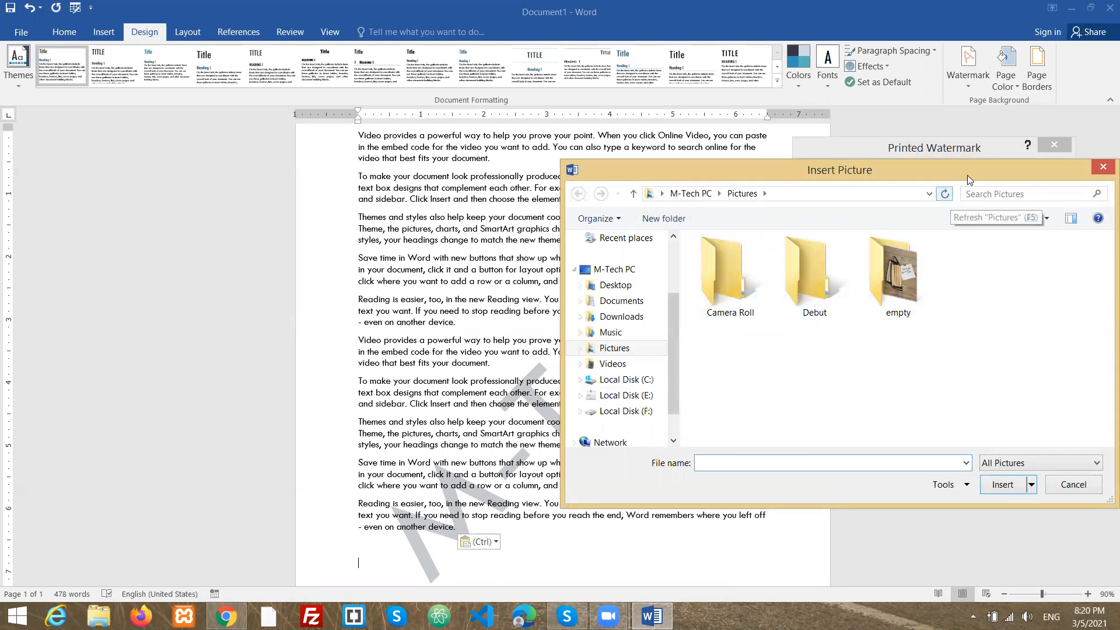
left_click_drag(955, 171, 841, 149)
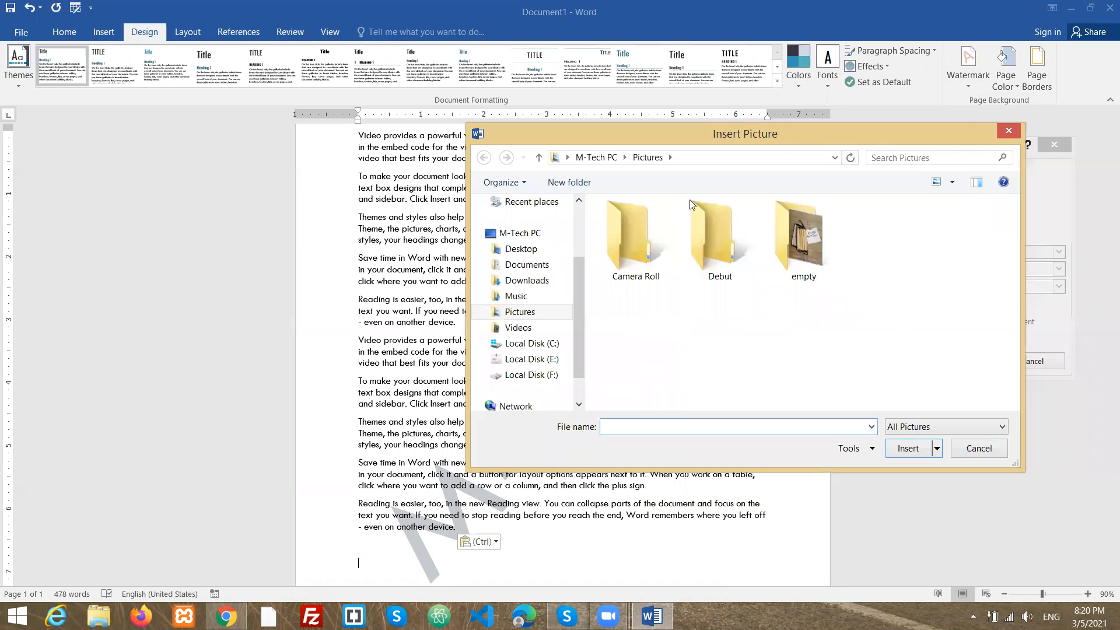
left_click(521, 248)
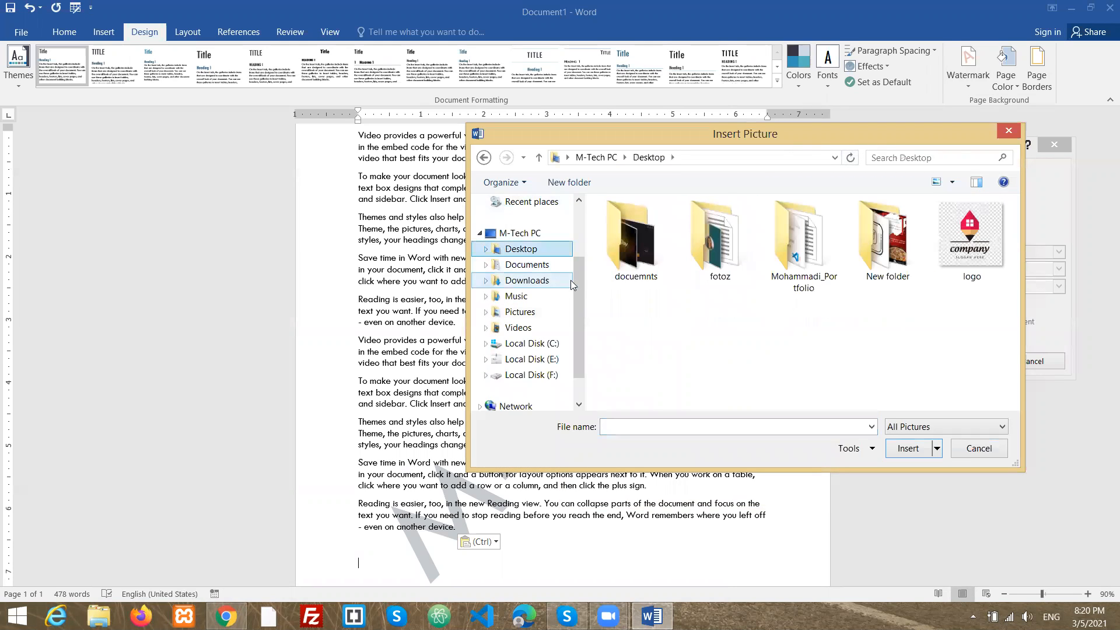
left_click(971, 239)
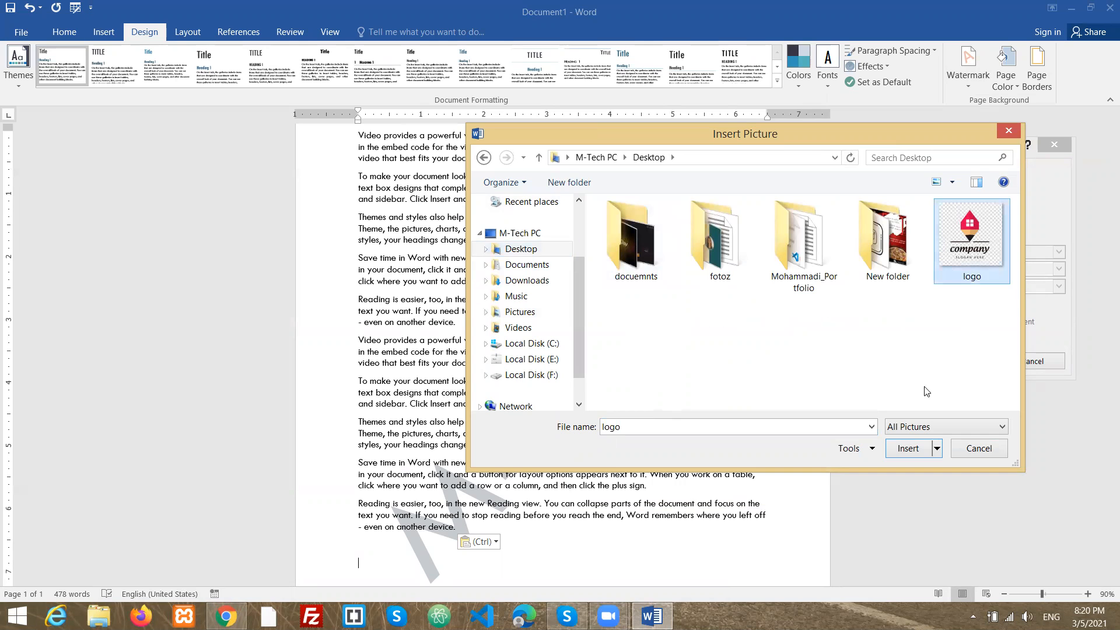
left_click(905, 450)
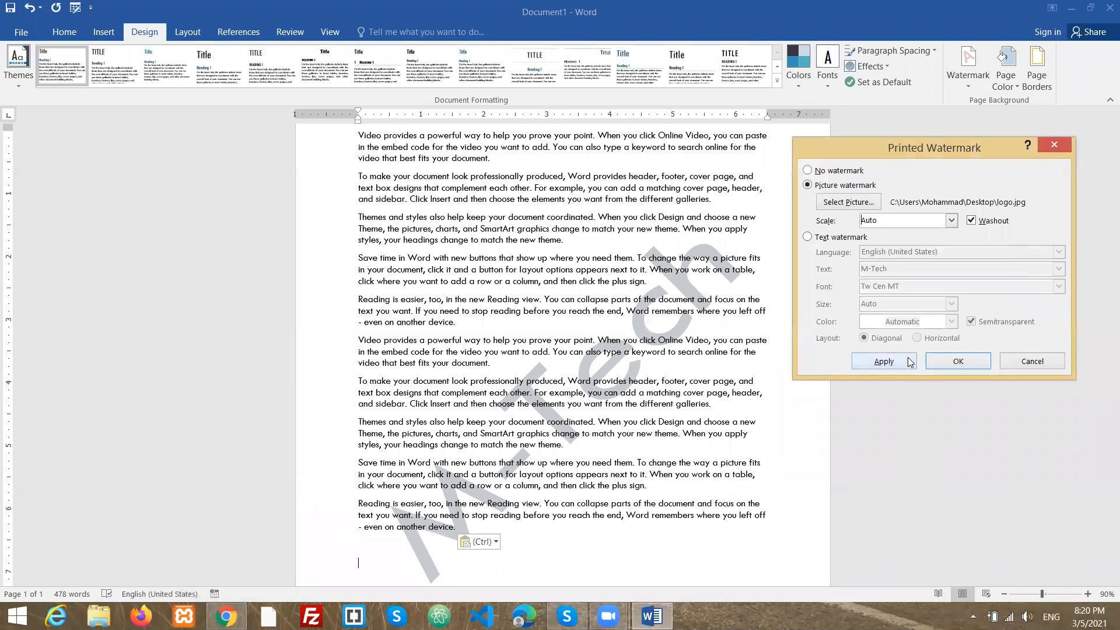
left_click(898, 364)
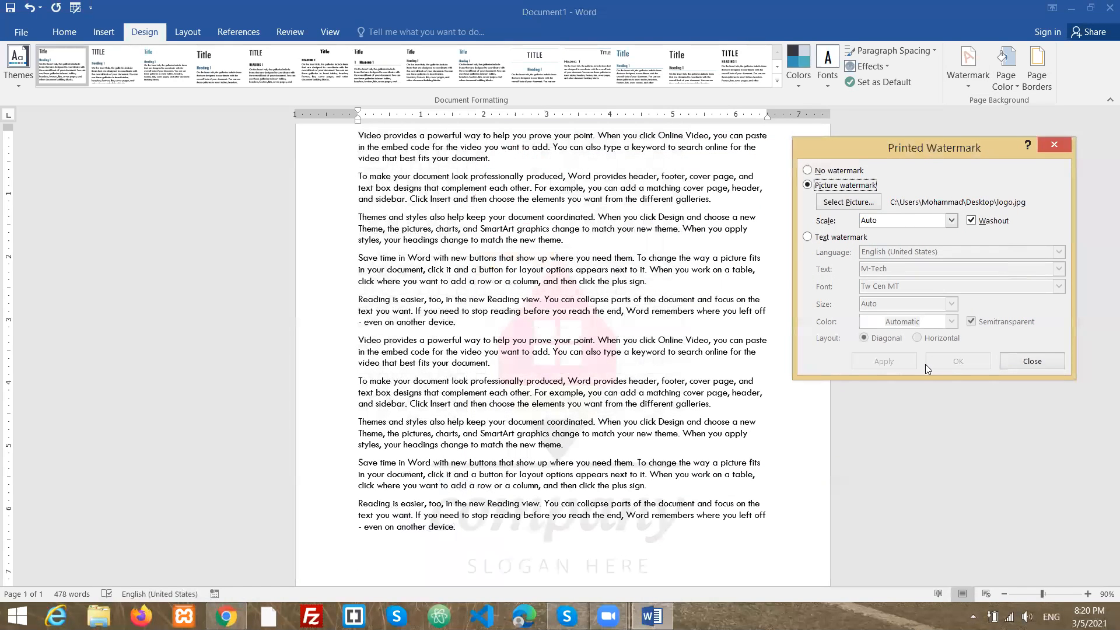
Turn off the Washout effect for the logo watermark, apply it, and look over the page
left_click(971, 221)
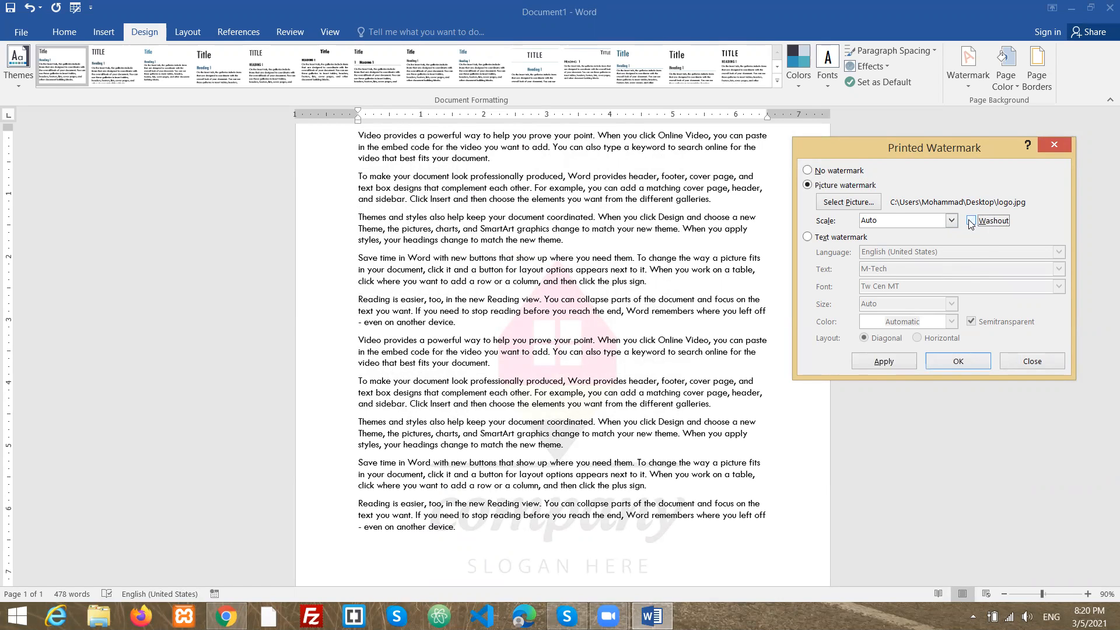
left_click(894, 361)
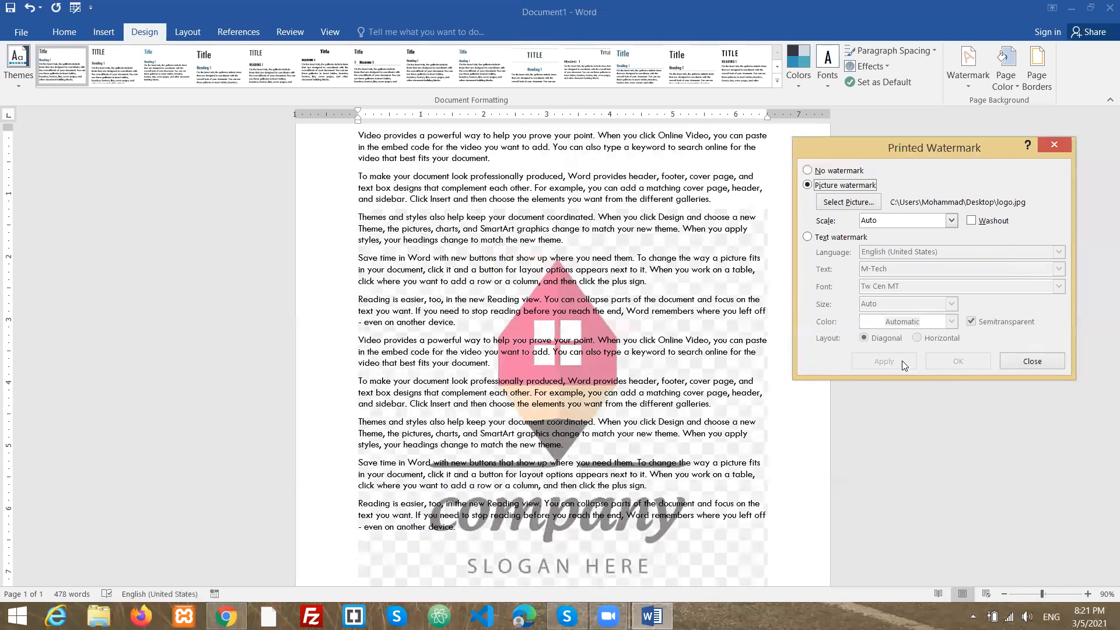
left_click(1032, 361)
scroll(644, 342, "down", 5)
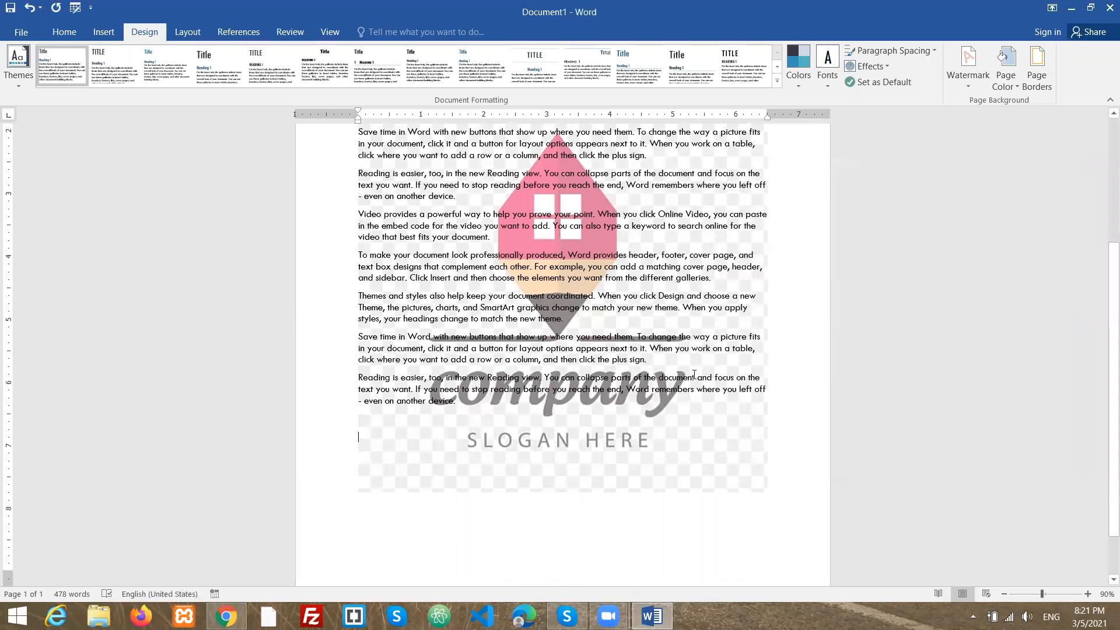
scroll(593, 356, "up", 4)
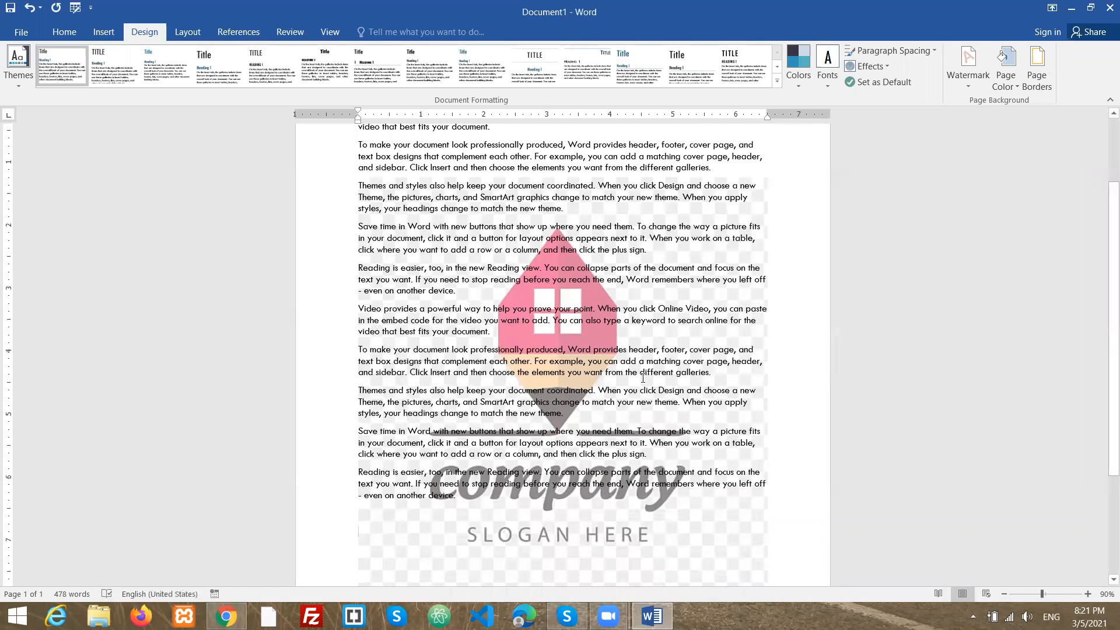
scroll(592, 309, "up", 4)
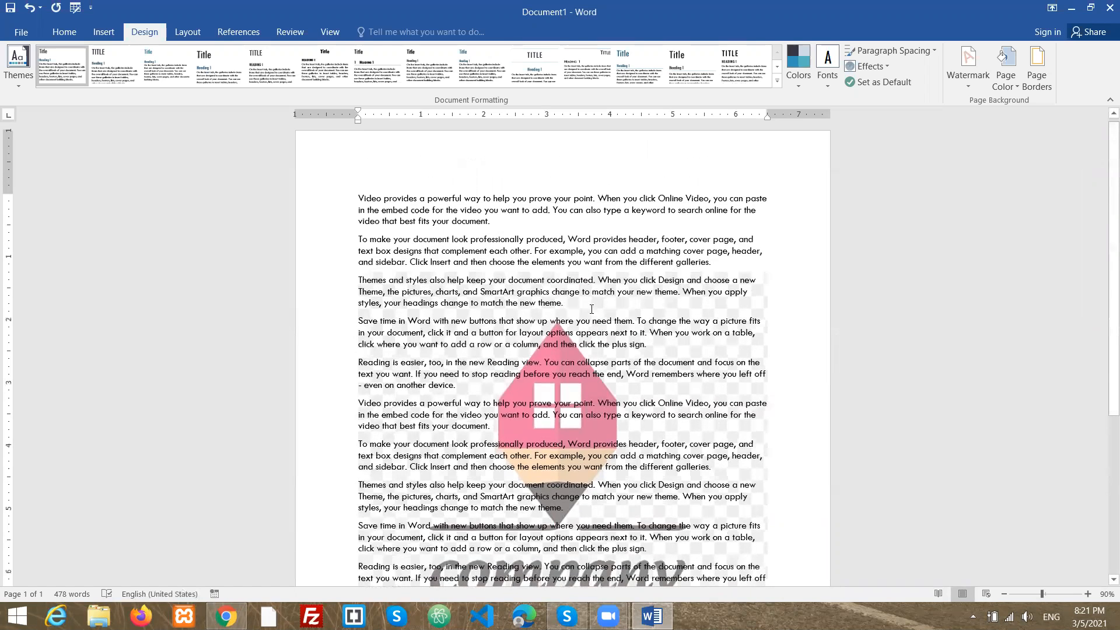
scroll(524, 385, "down", 3)
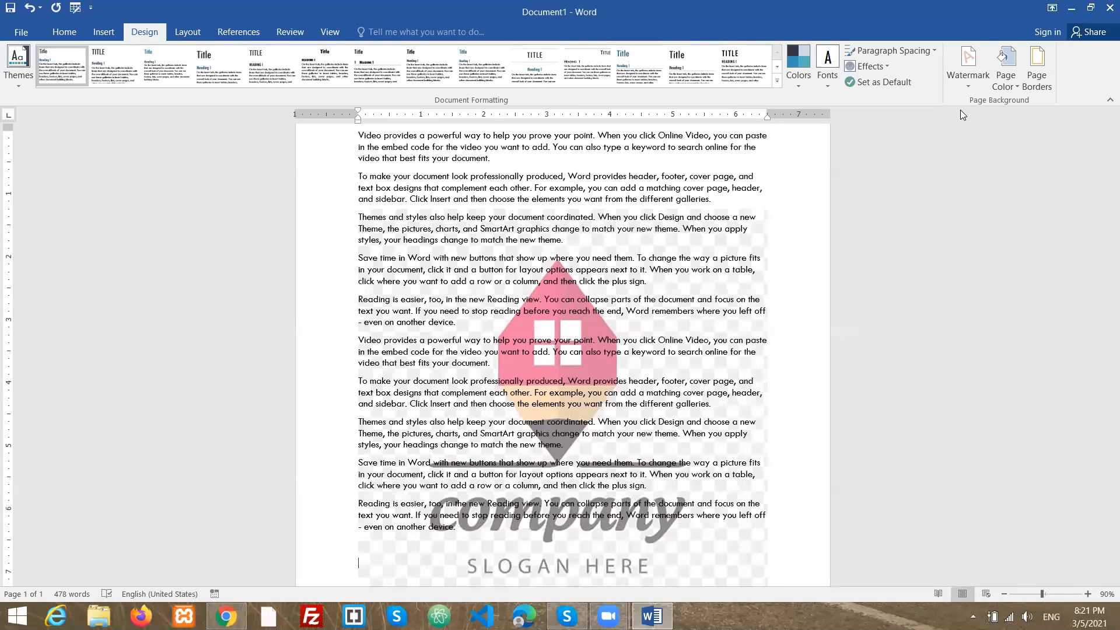
Reopen the custom watermark settings and apply a 200% scale to the existing logo picture
left_click(962, 79)
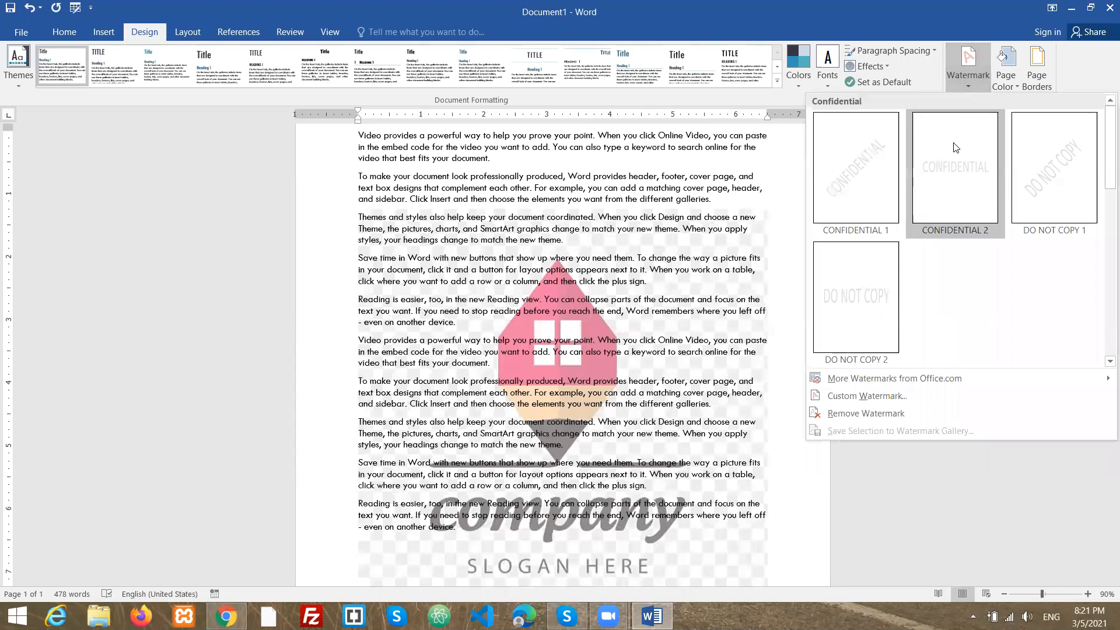
left_click(869, 396)
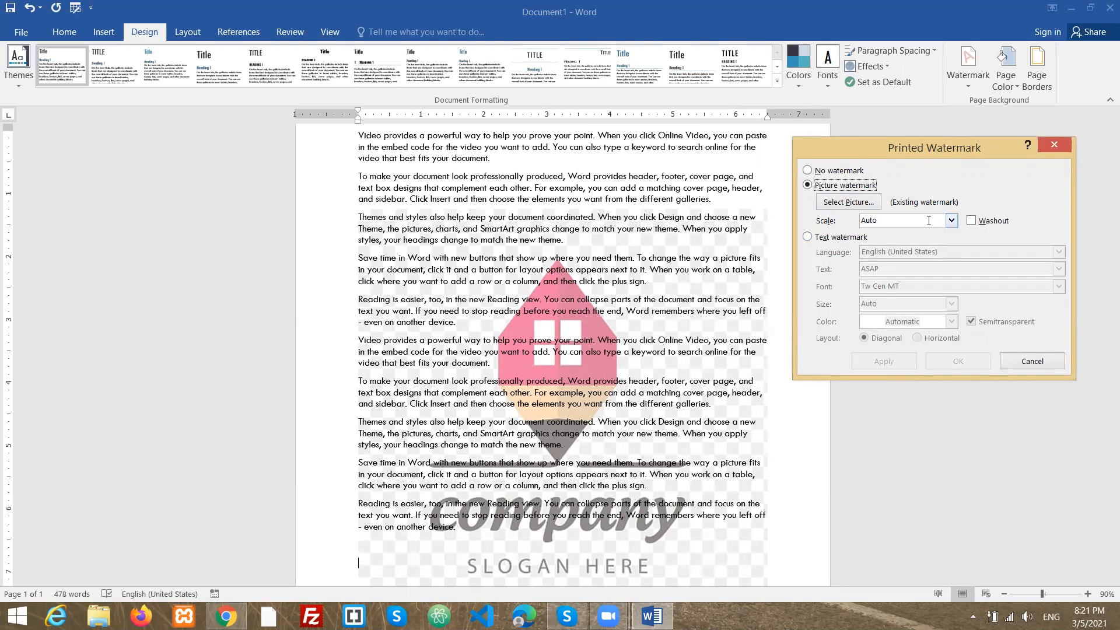
left_click(952, 221)
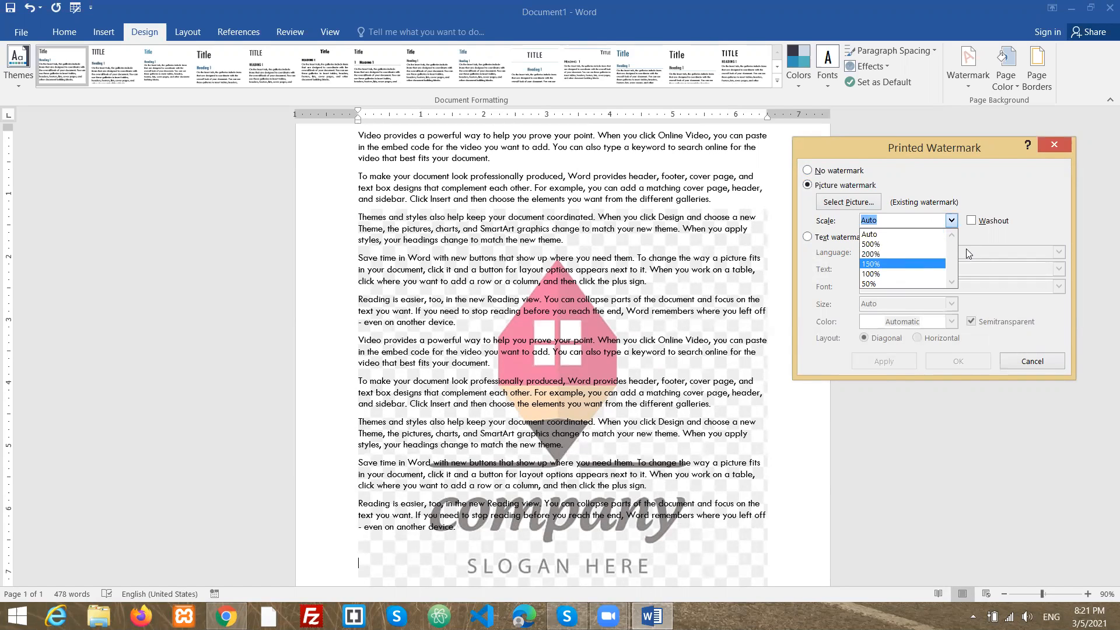
left_click(885, 254)
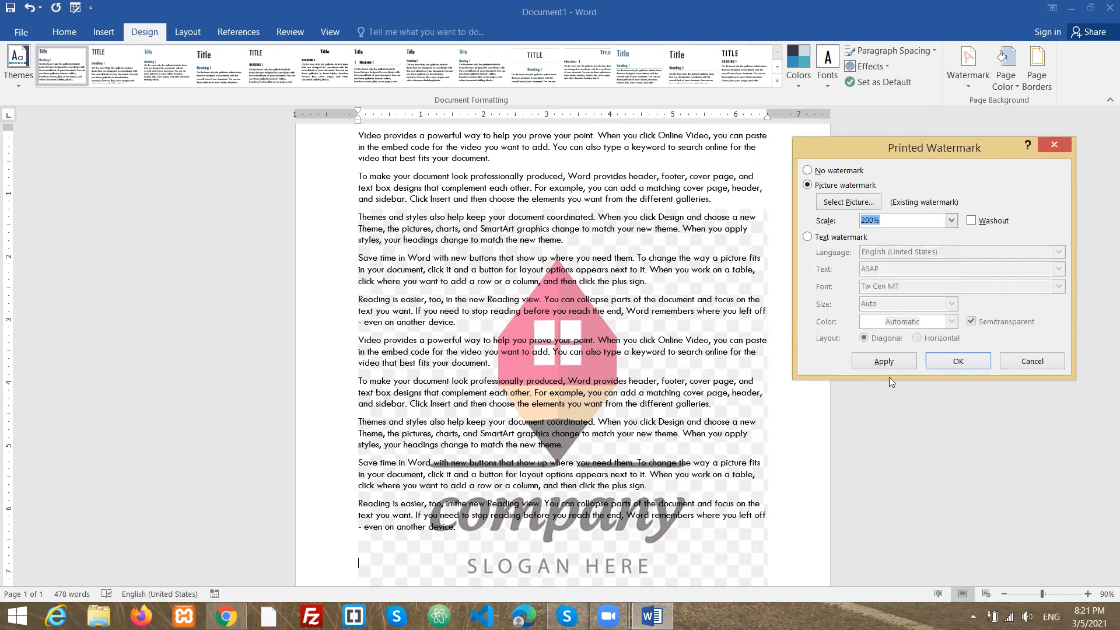
left_click(891, 360)
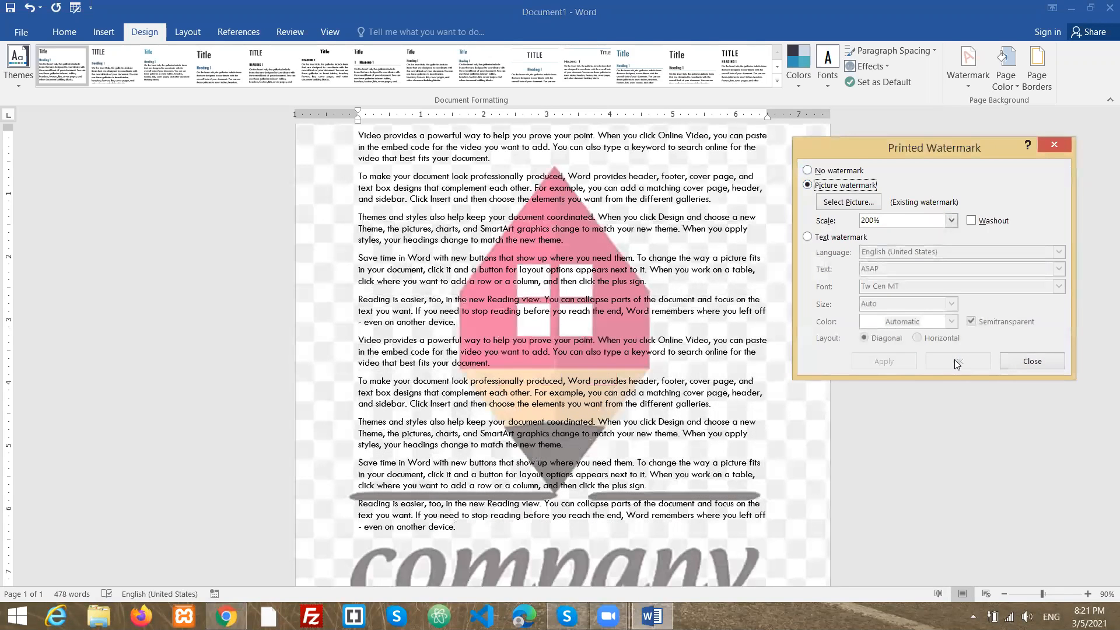
Change the logo watermark's scale to 50% and apply it
left_click(945, 222)
left_click(951, 221)
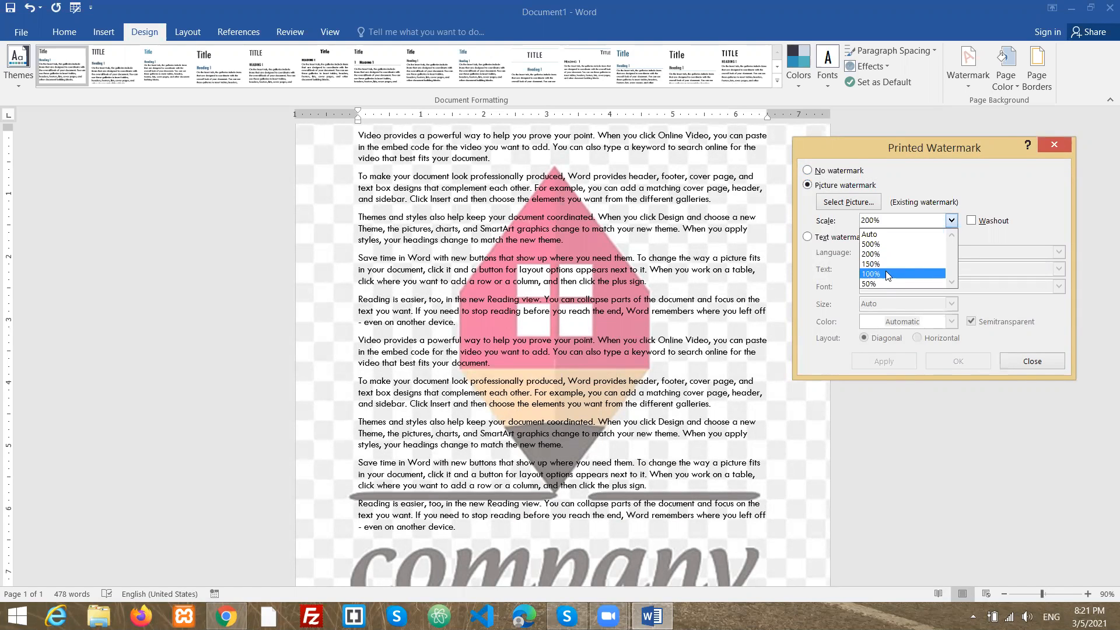
left_click(879, 284)
left_click(892, 359)
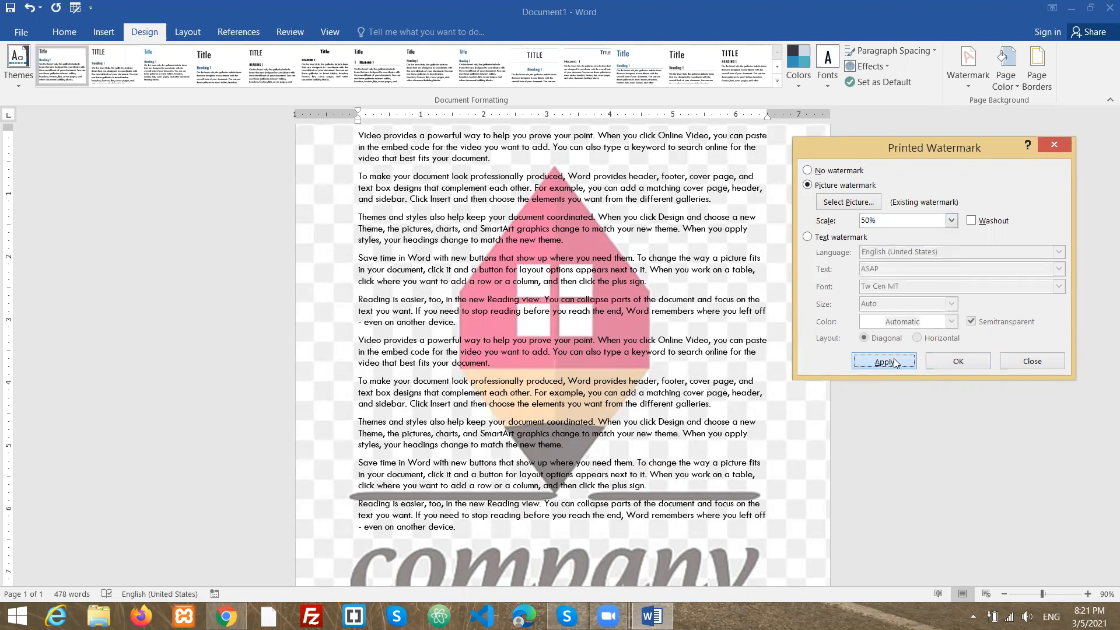
Set the logo watermark's scale to 100%, apply it, and check the result on the full page
left_click(951, 221)
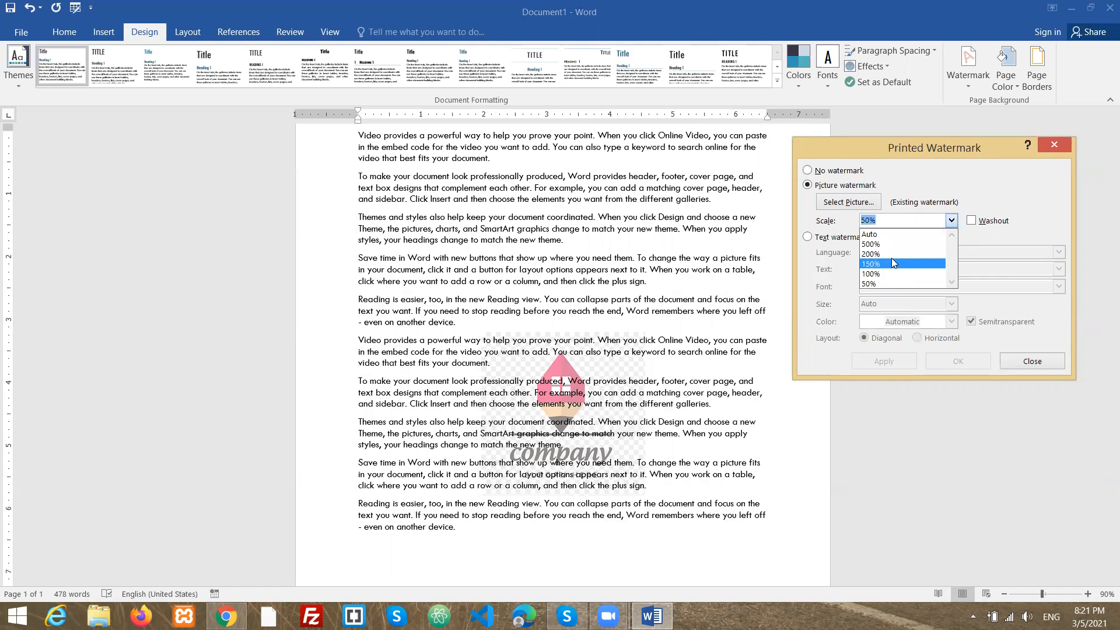
left_click(882, 273)
left_click(884, 361)
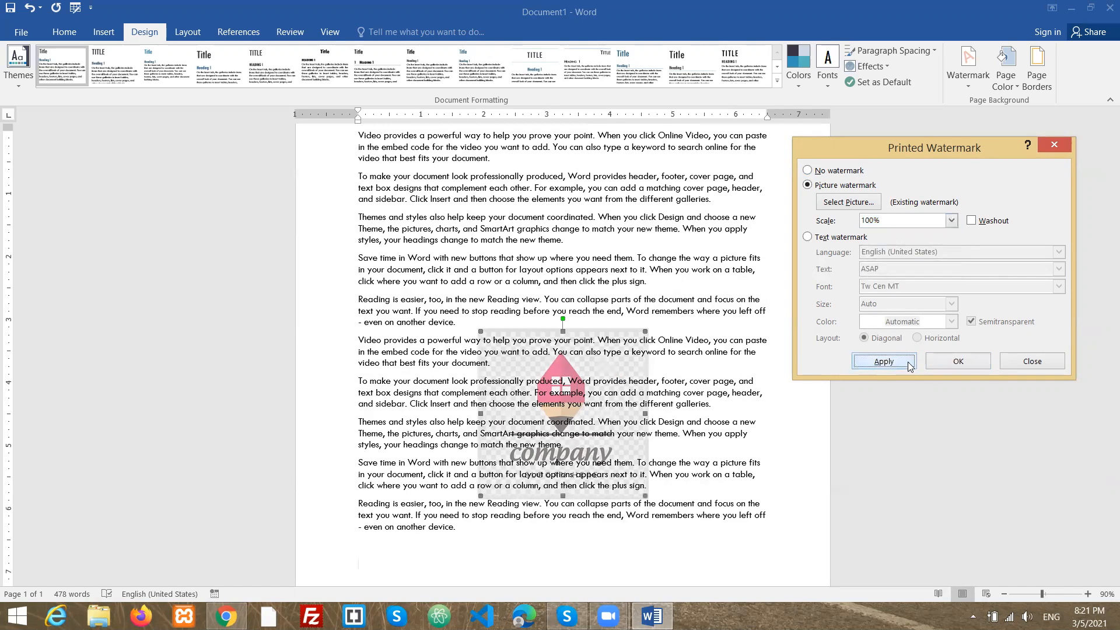
left_click(1016, 361)
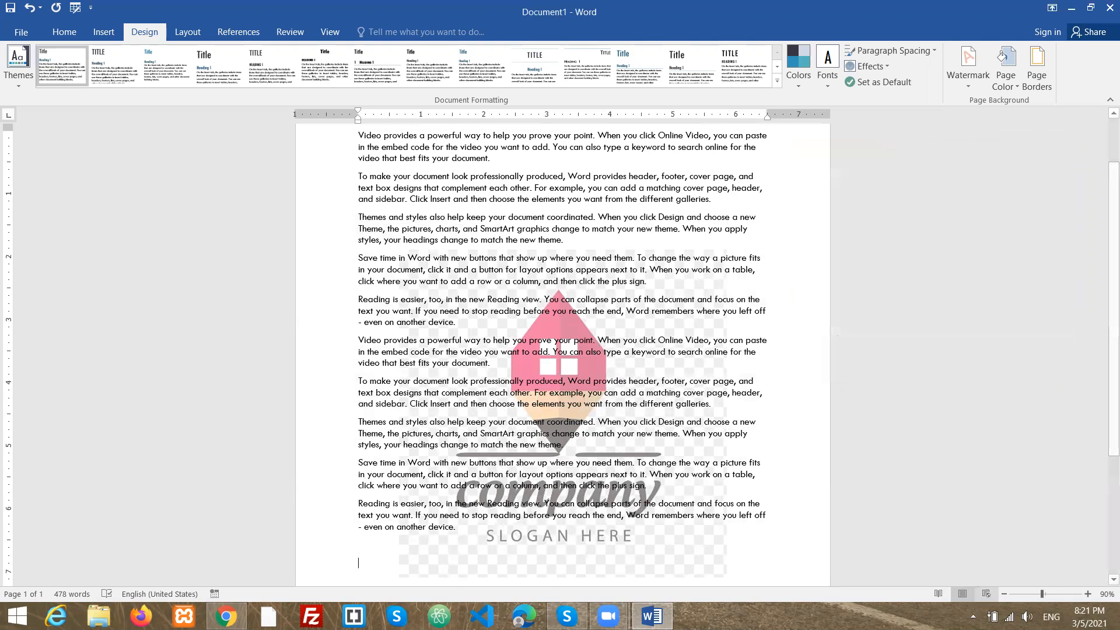
left_click(1007, 592)
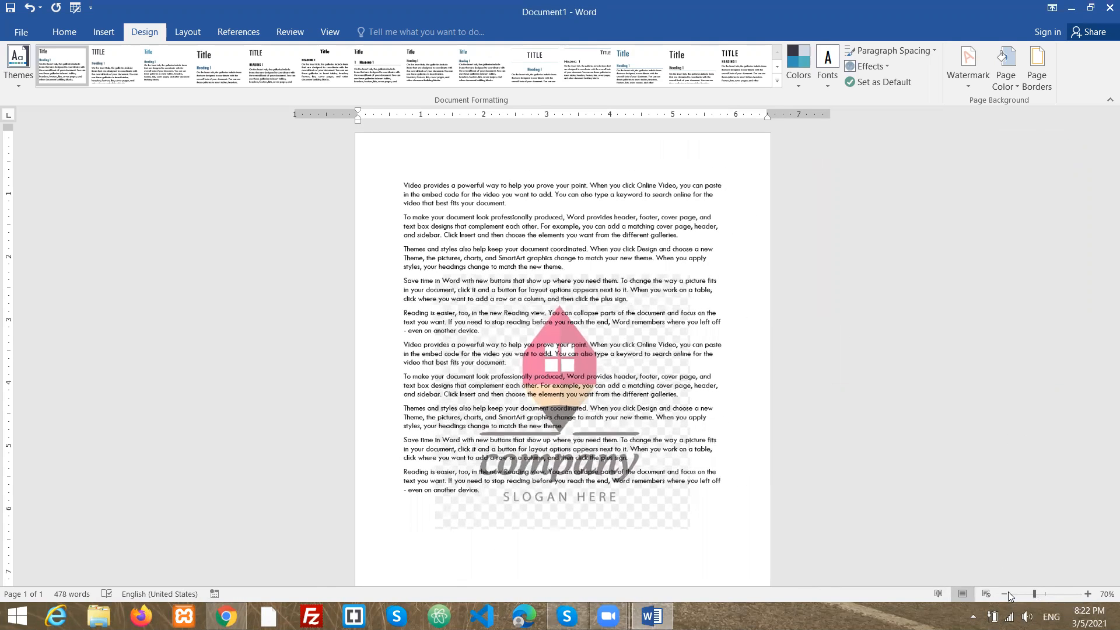
left_click(1007, 593)
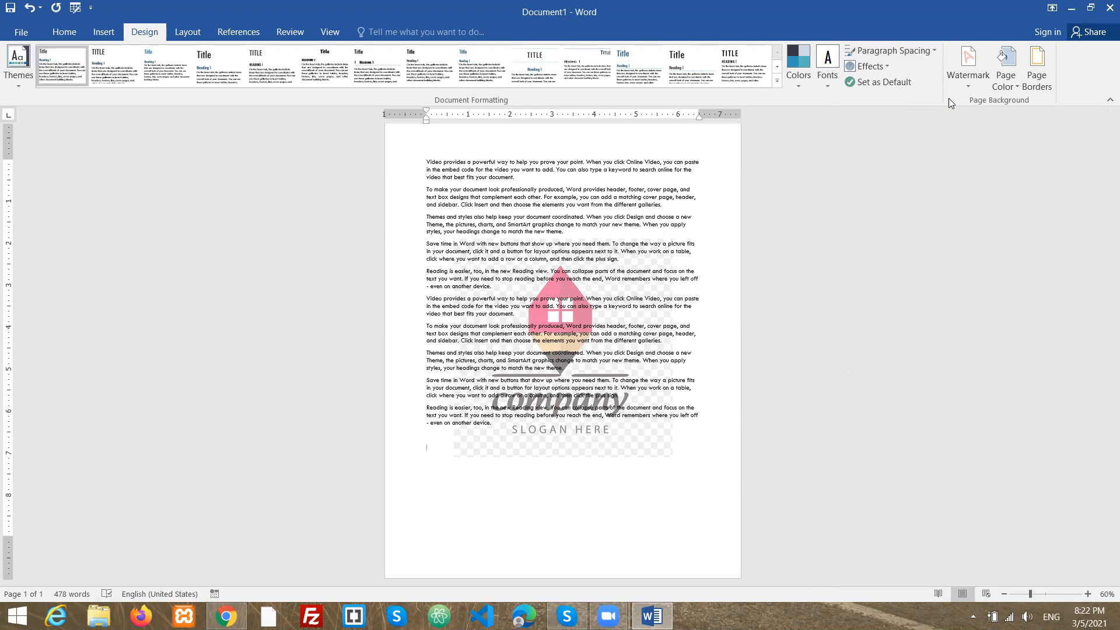
Remove the logo watermark from the document and undo the removal
left_click(969, 88)
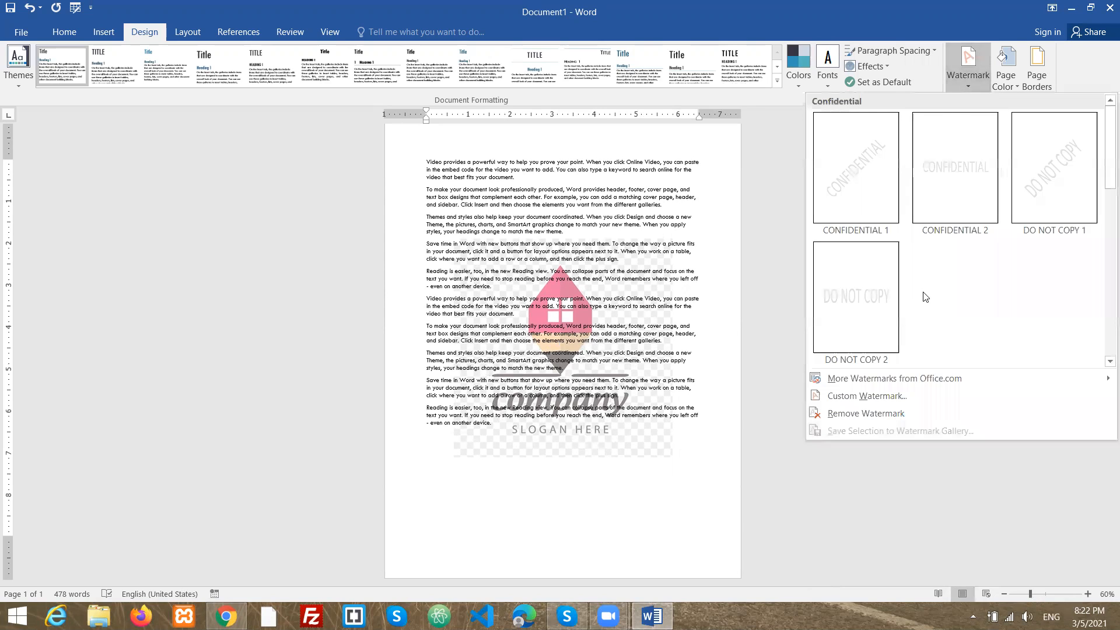
left_click(868, 414)
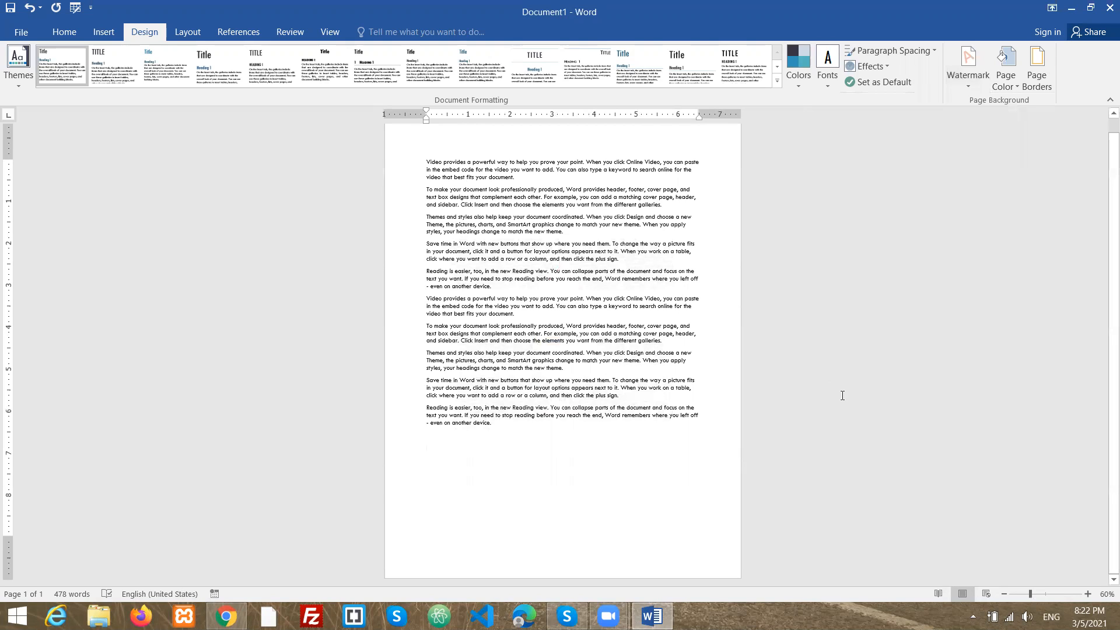
key("ctrl+z")
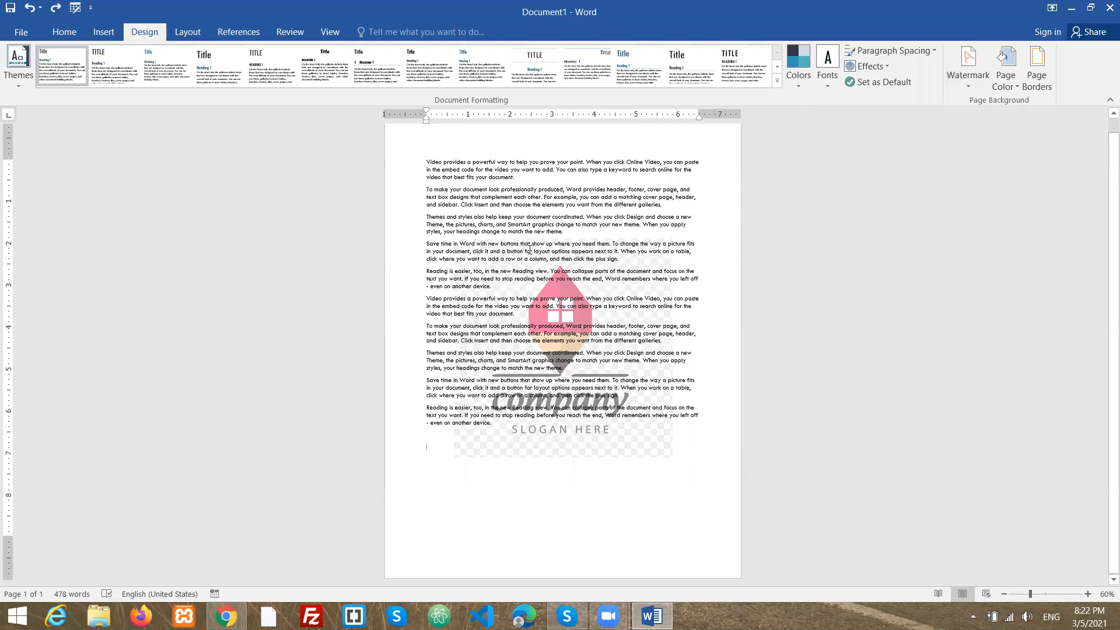